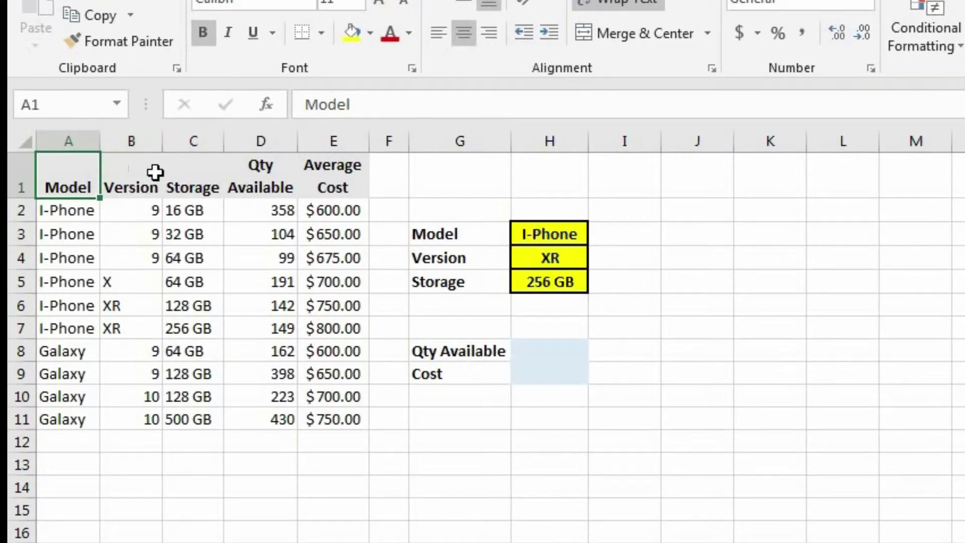
# Review the Model, Version and Storage columns and the lookup input and result cells.
pyautogui.moveTo(155, 172); pyautogui.dragTo(191, 169)
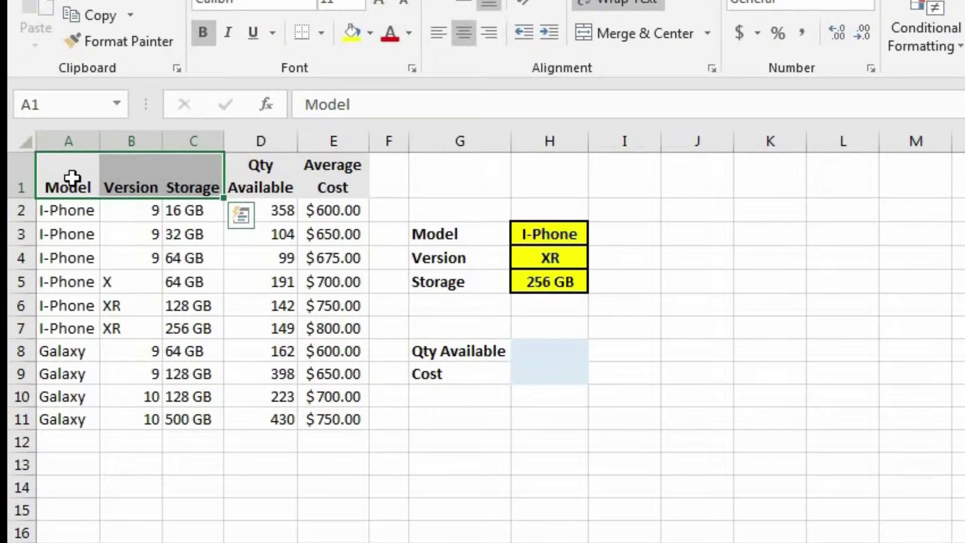
pyautogui.click(73, 136)
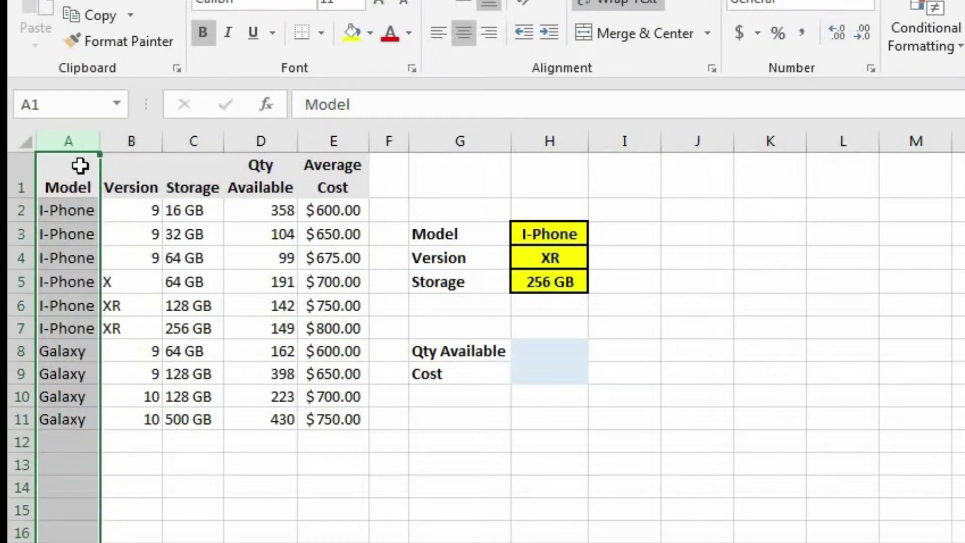
pyautogui.click(142, 141)
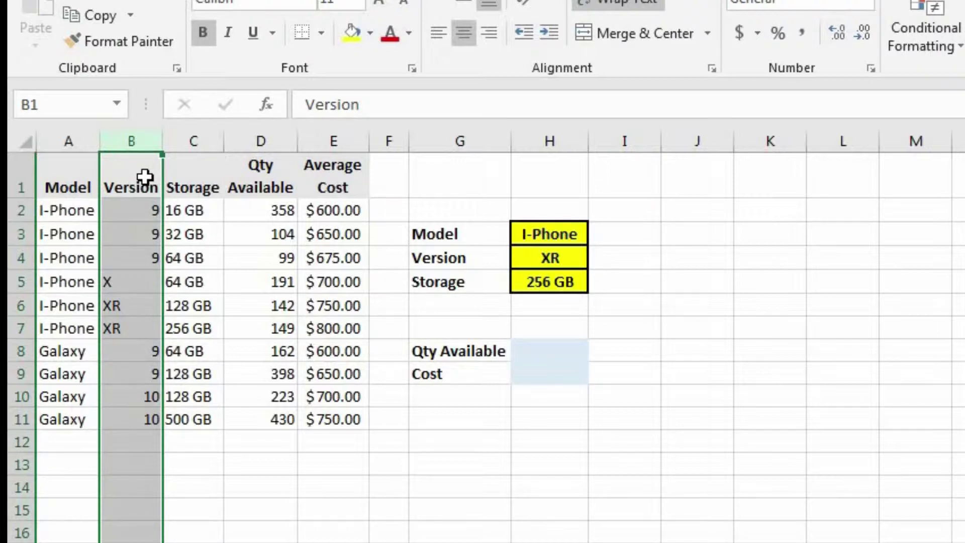
pyautogui.click(199, 142)
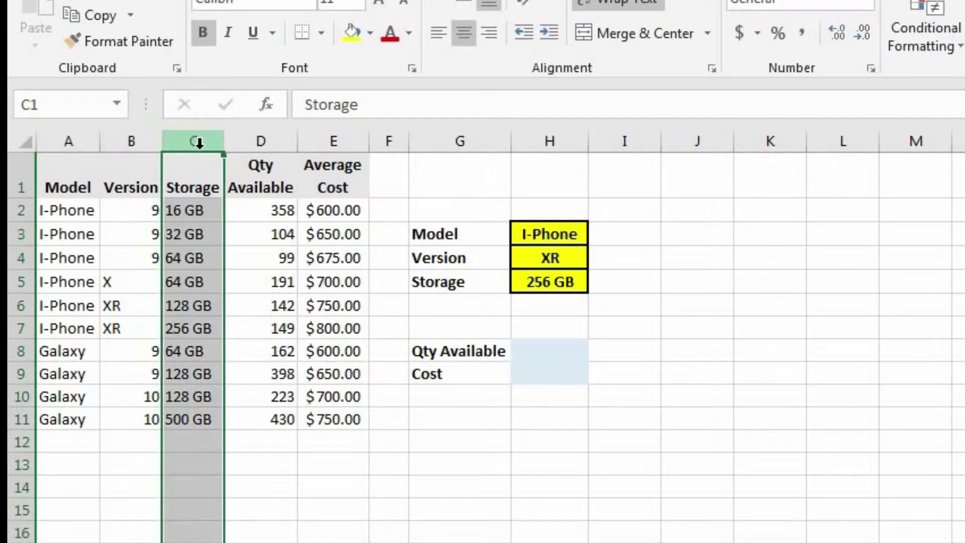
pyautogui.click(533, 344)
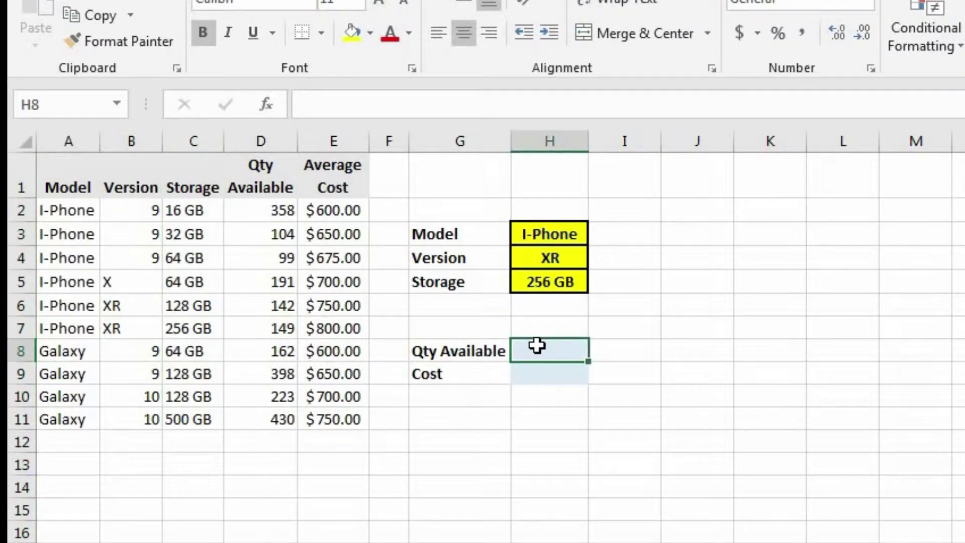
pyautogui.click(551, 367)
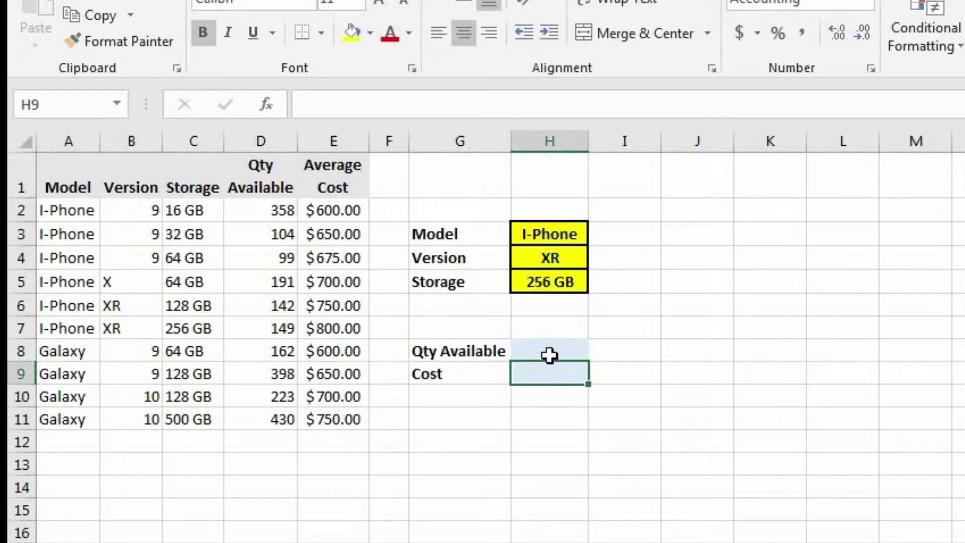
pyautogui.moveTo(555, 234); pyautogui.dragTo(555, 266)
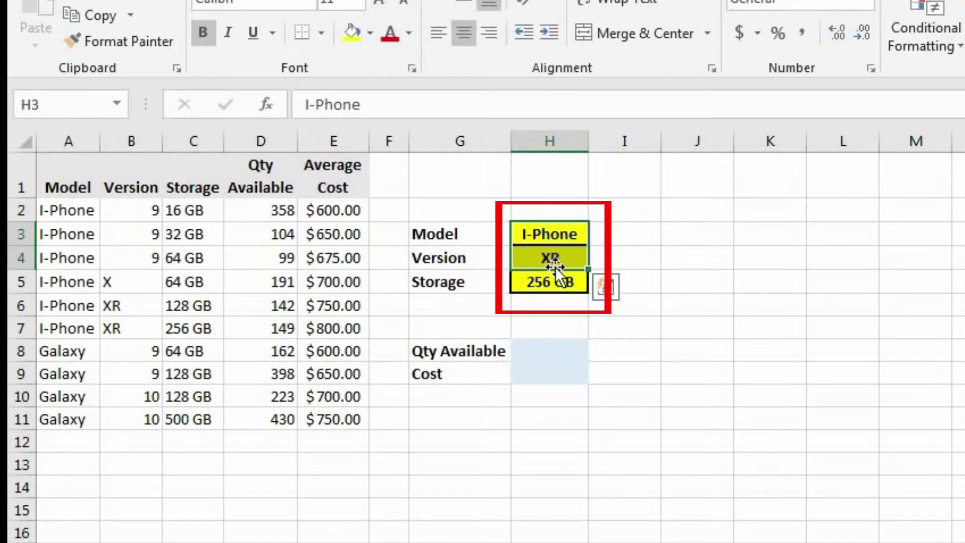
pyautogui.click(567, 281)
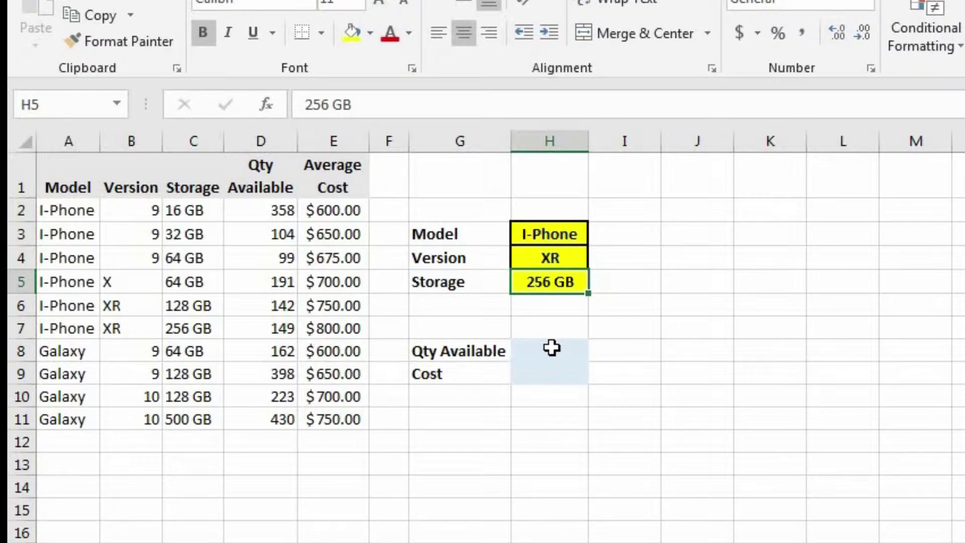
pyautogui.click(552, 348)
pyautogui.moveTo(57, 133); pyautogui.dragTo(177, 134)
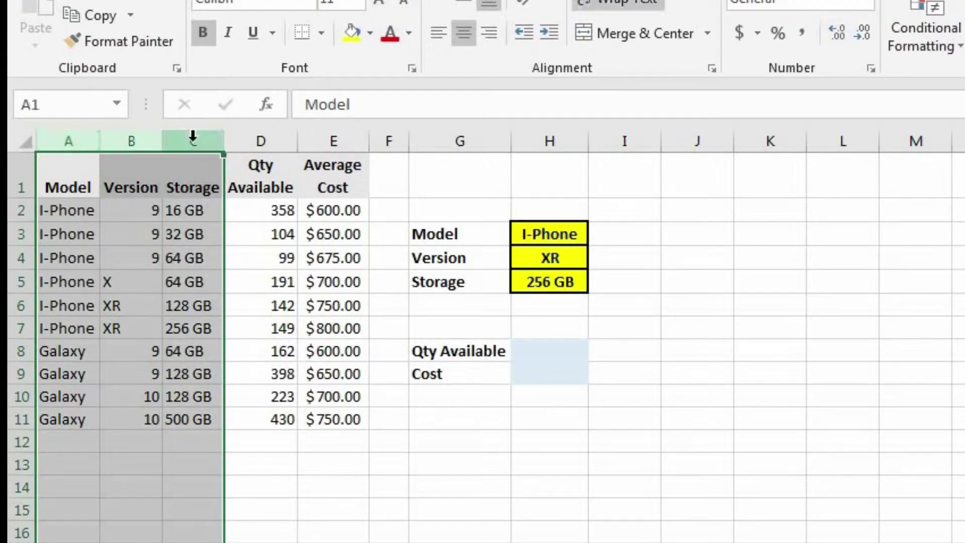
pyautogui.click(563, 351)
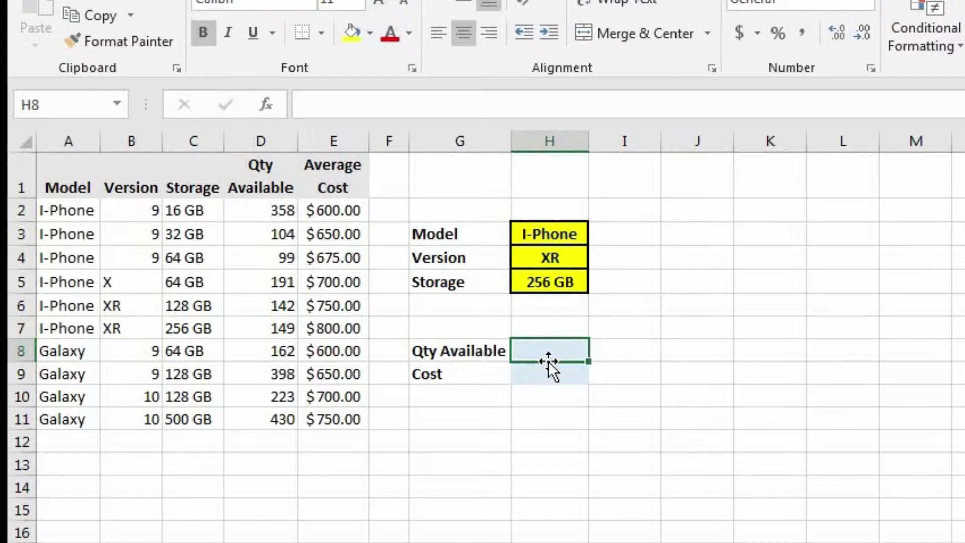
# Insert a new column F after Average Cost with the header 'Concat'.
pyautogui.click(390, 141)
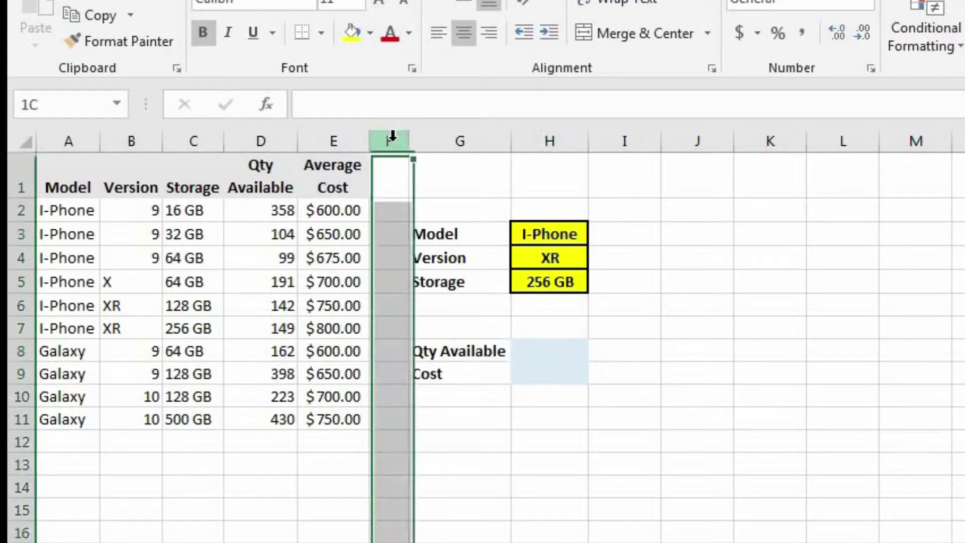
pyautogui.rightClick(390, 140)
pyautogui.click(483, 290)
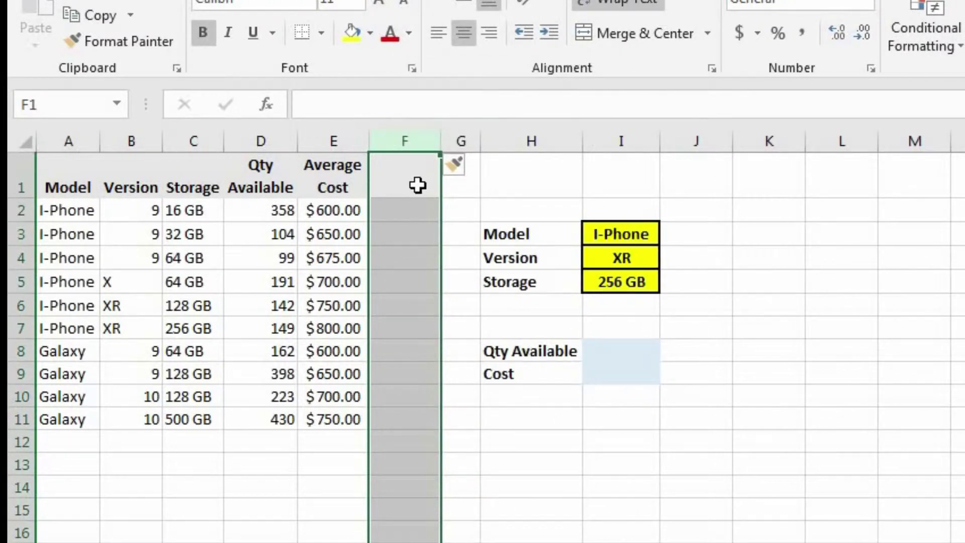
pyautogui.click(416, 186)
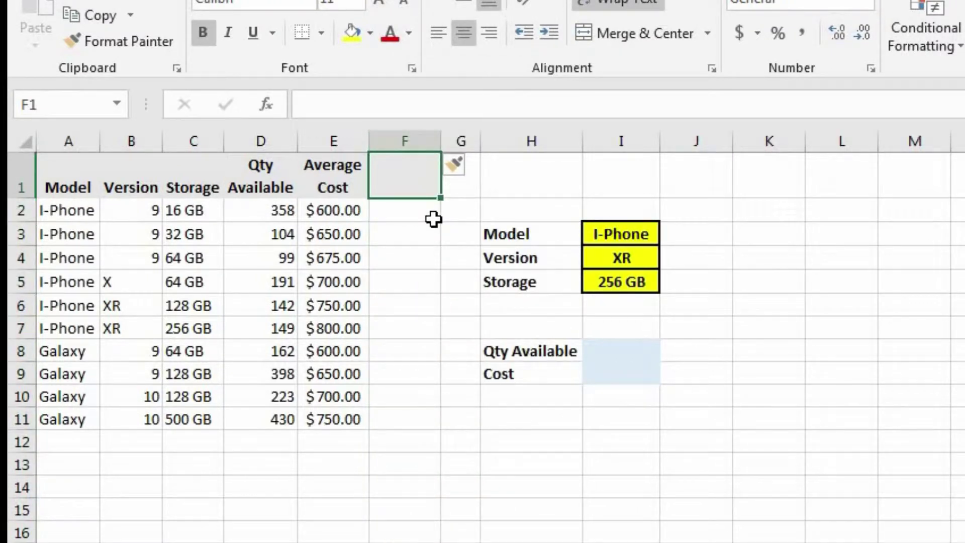
pyautogui.write('Concat')
pyautogui.press('Return')
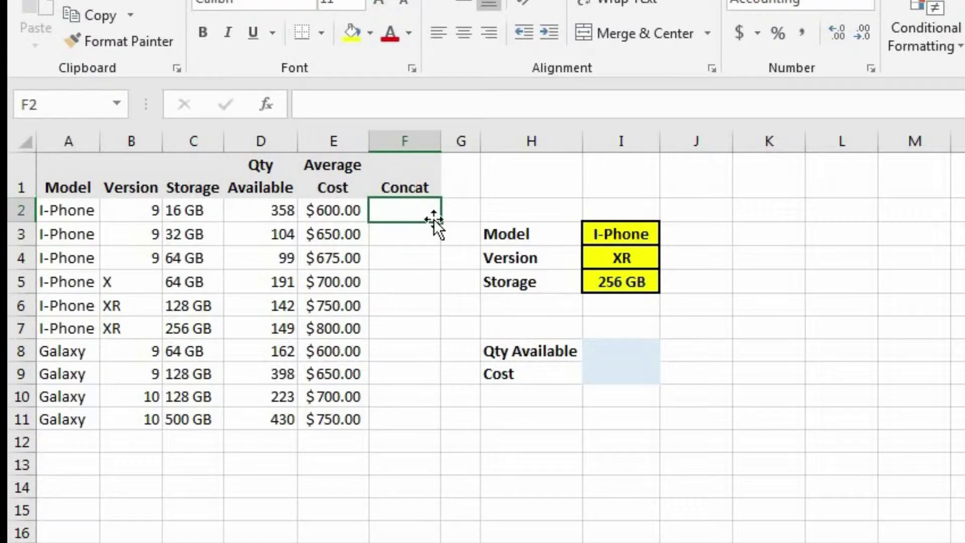
# Enter the joining formula =A2&B2&C2 in F2.
pyautogui.write('=')
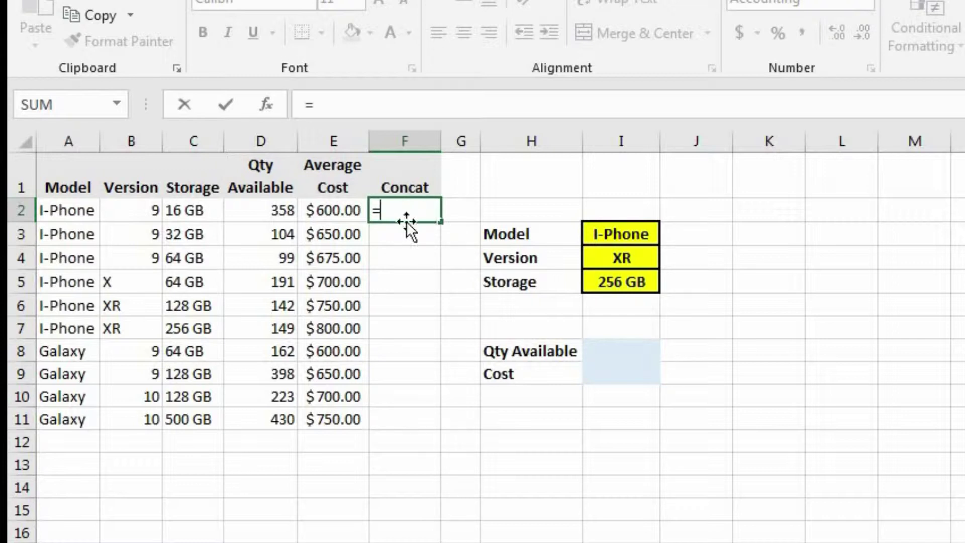
pyautogui.click(86, 212)
pyautogui.write('&')
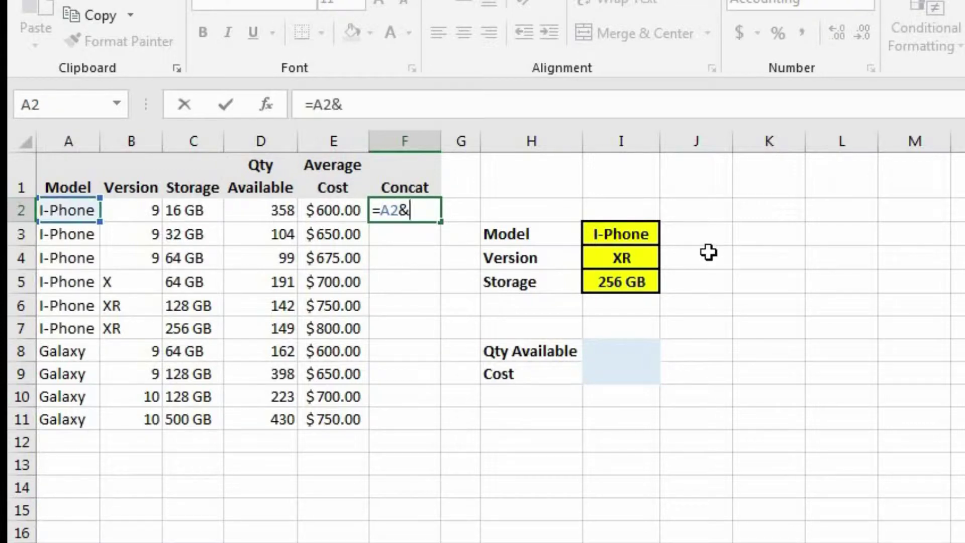
pyautogui.click(142, 208)
pyautogui.write('&')
pyautogui.click(192, 211)
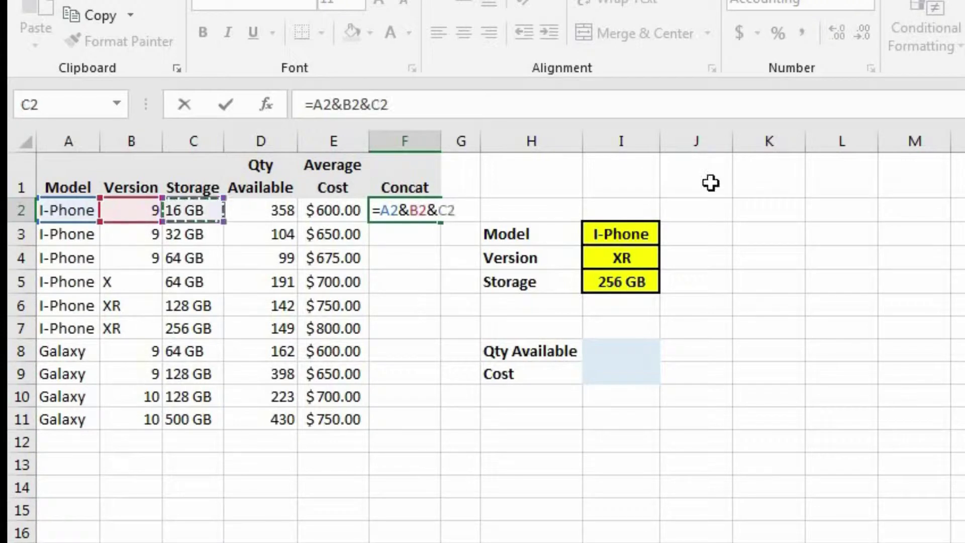
pyautogui.press('Return')
# Fill the Concat formula down to row 11 and autofit column F.
pyautogui.doubleClick(438, 142)
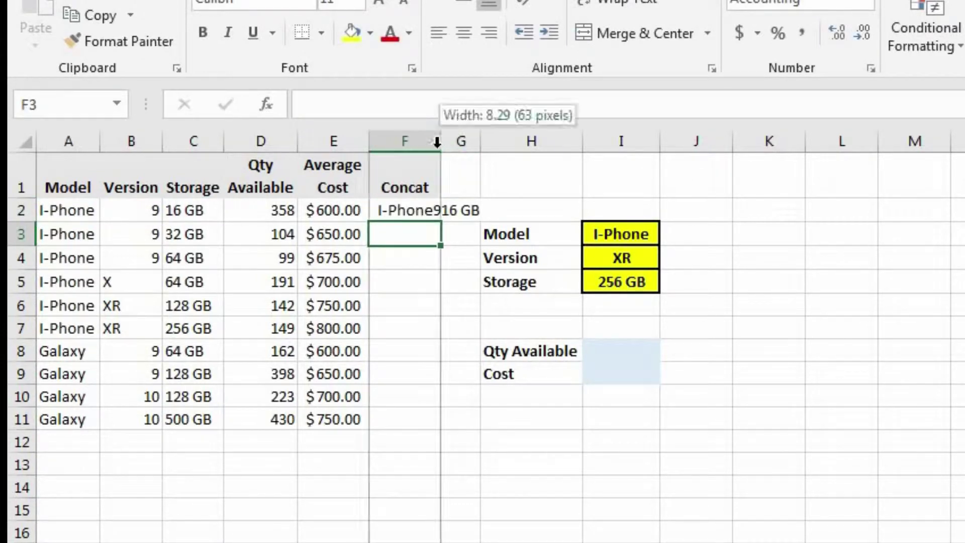
pyautogui.click(427, 211)
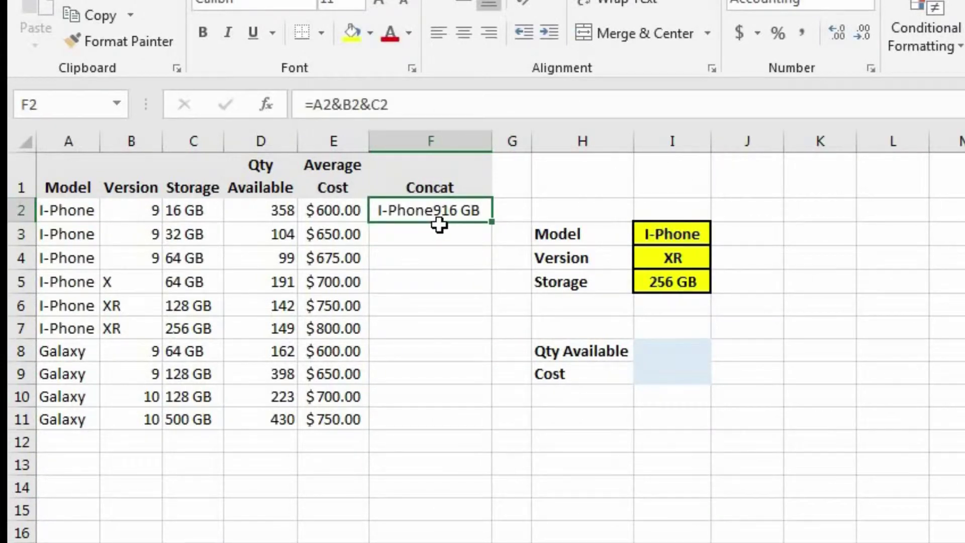
pyautogui.moveTo(75, 142); pyautogui.dragTo(192, 144)
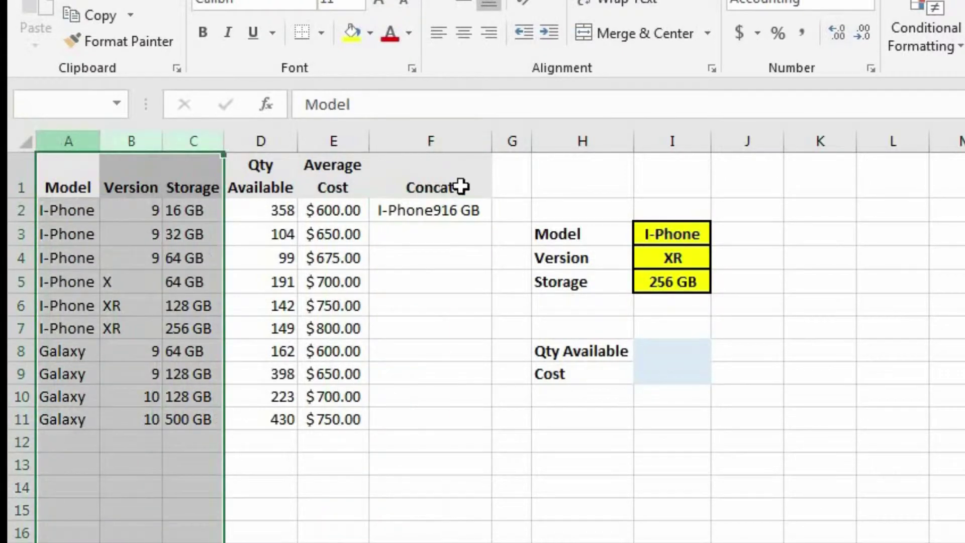
pyautogui.click(440, 210)
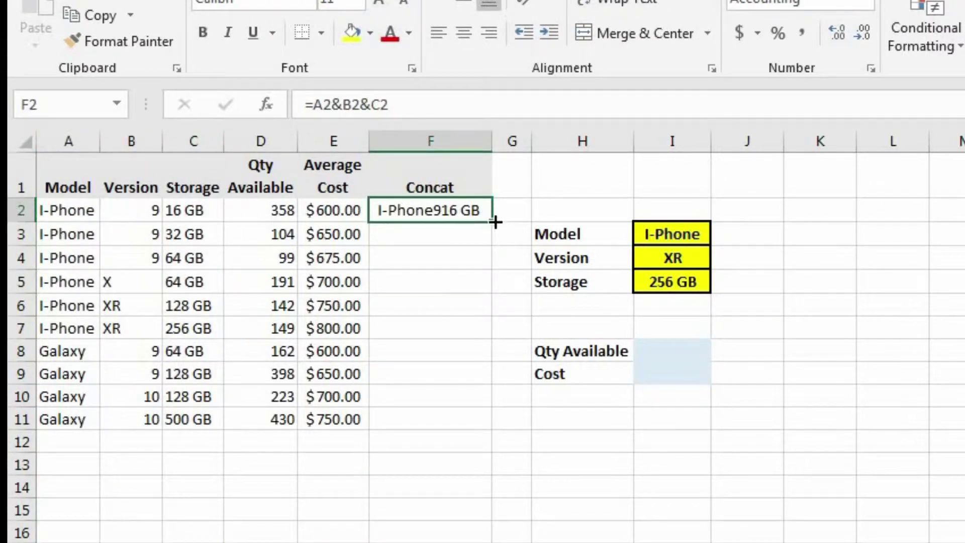
pyautogui.doubleClick(495, 222)
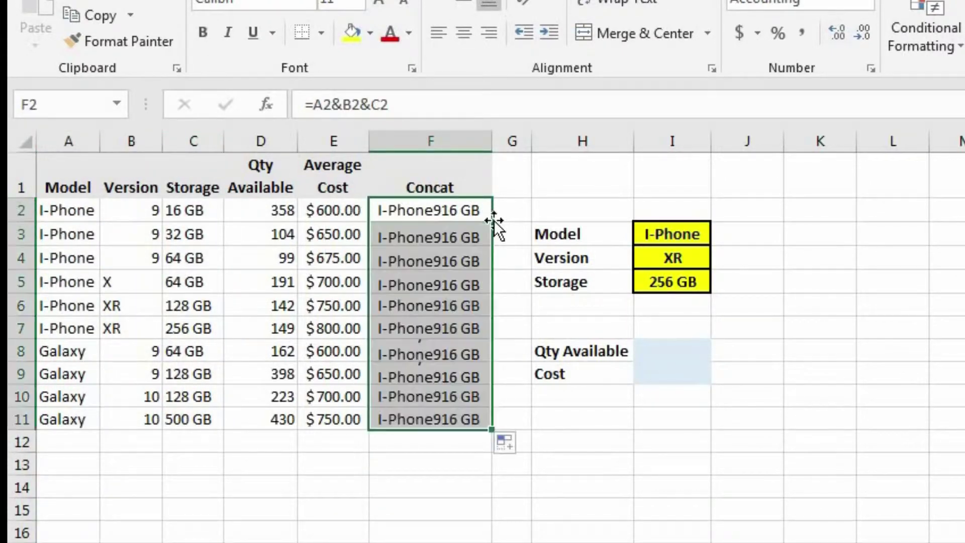
pyautogui.doubleClick(492, 146)
pyautogui.click(692, 350)
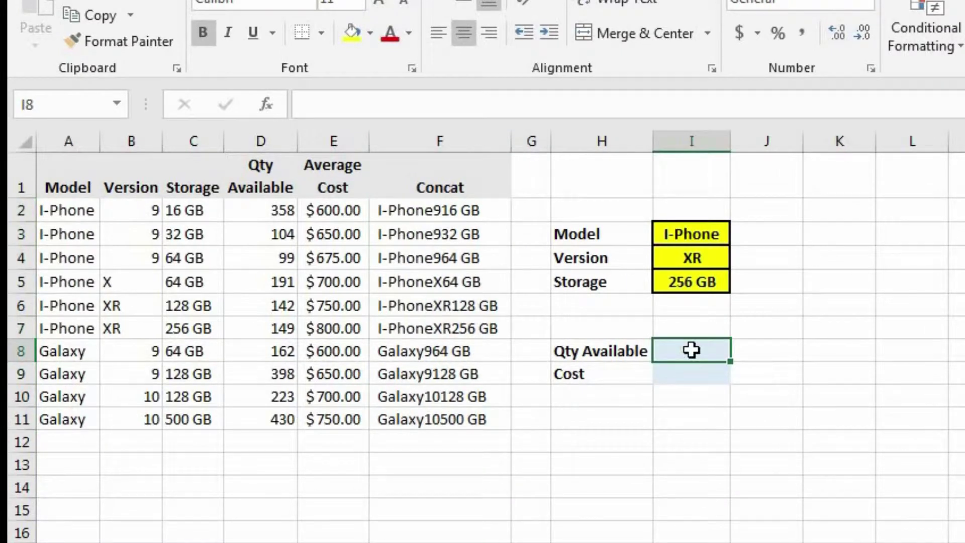
# Start the Qty Available formula in I8 with =INDEX(D:D,MATCH(.
pyautogui.click(457, 143)
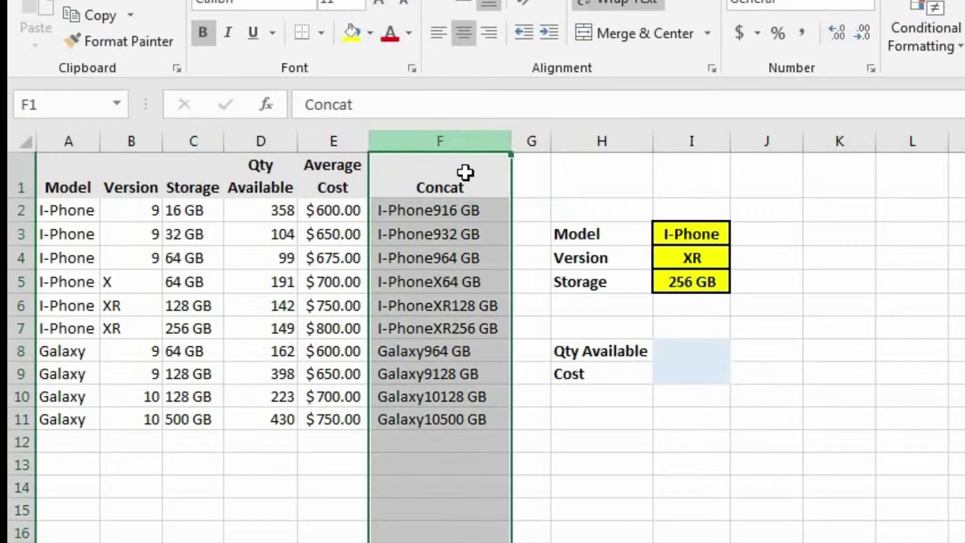
pyautogui.click(687, 348)
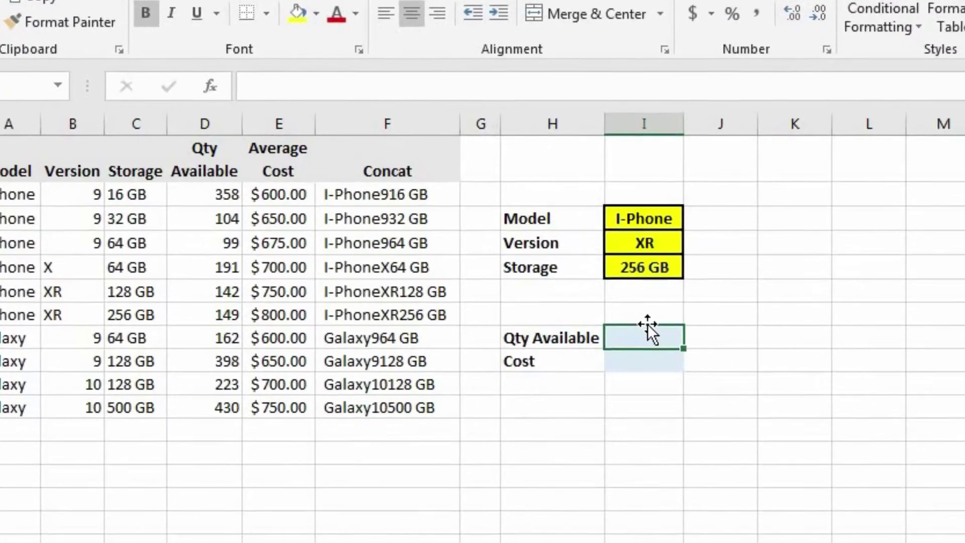
pyautogui.write('=index(')
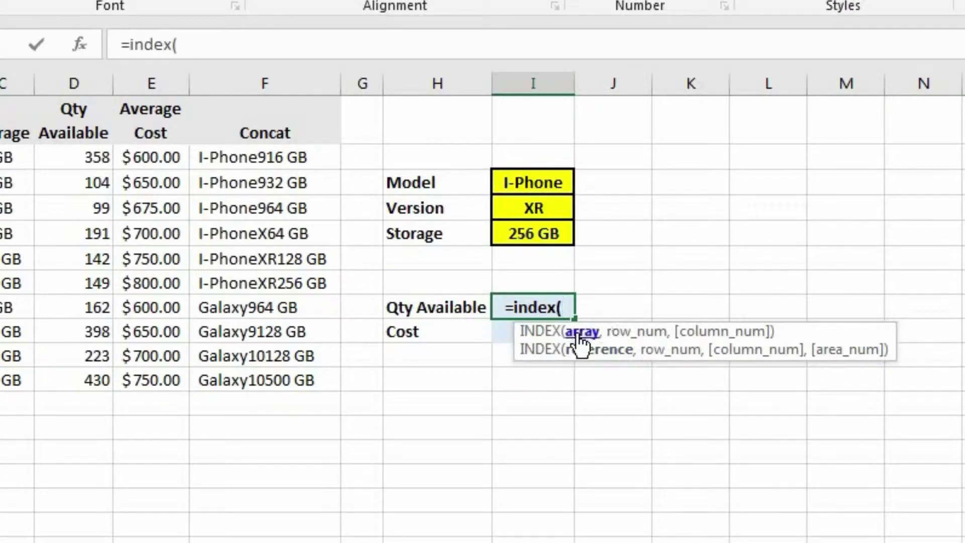
pyautogui.click(77, 83)
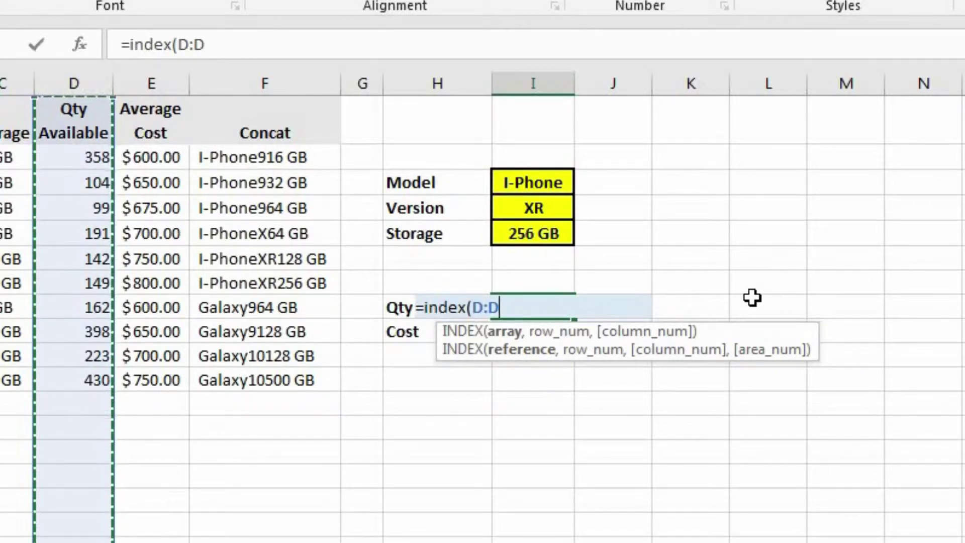
pyautogui.write(',')
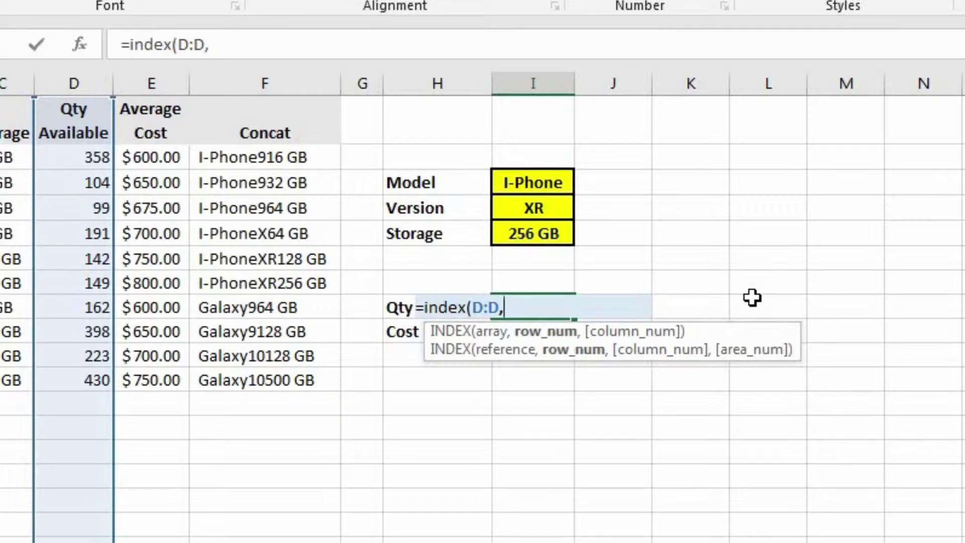
pyautogui.write('match(')
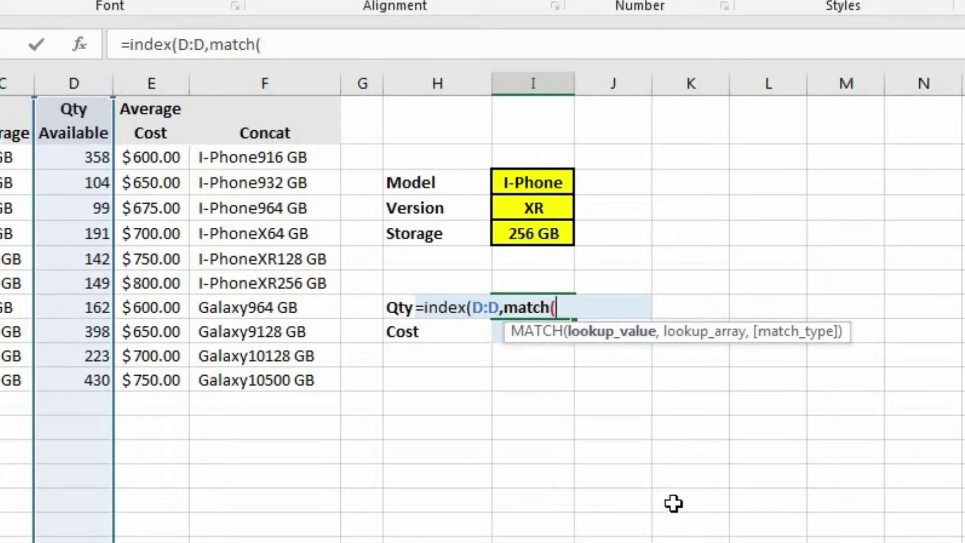
# Complete it as MATCH(I3&I4&I5,F:F,0) so Qty Available returns 149.
pyautogui.click(537, 184)
pyautogui.write('&')
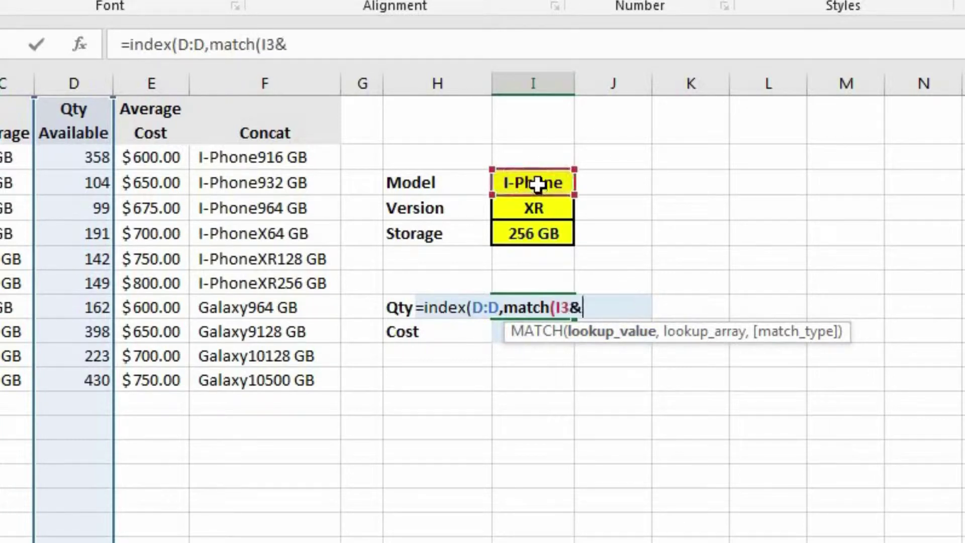
pyautogui.click(544, 217)
pyautogui.write('&')
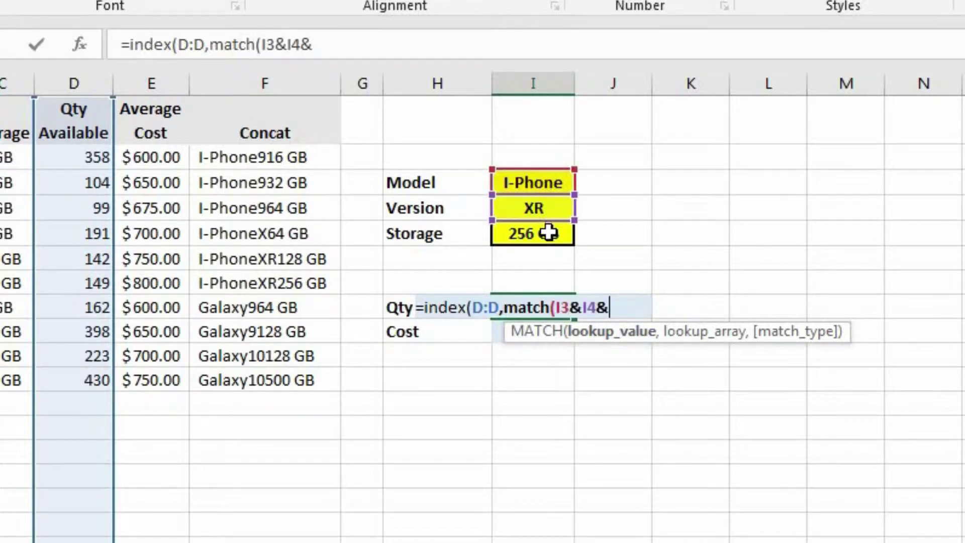
pyautogui.click(550, 232)
pyautogui.write(',')
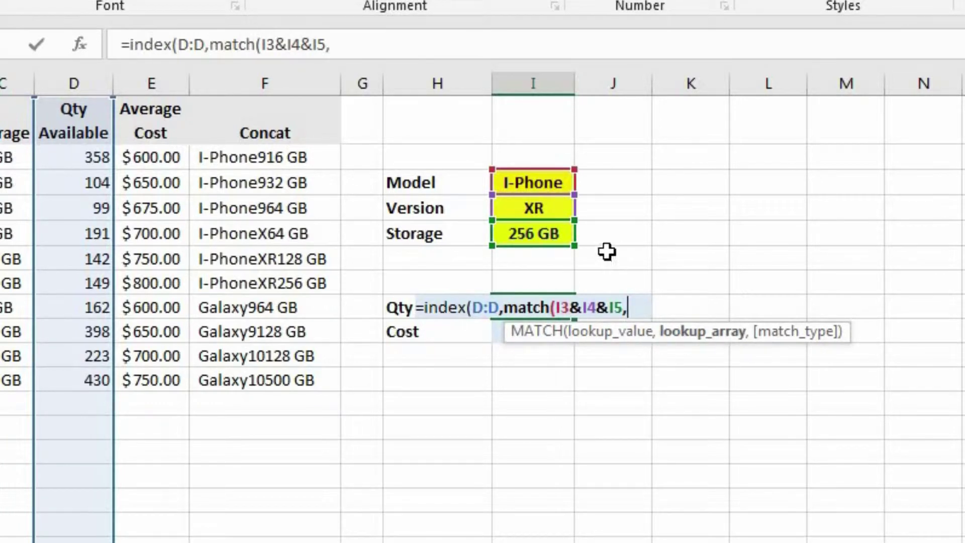
pyautogui.click(277, 81)
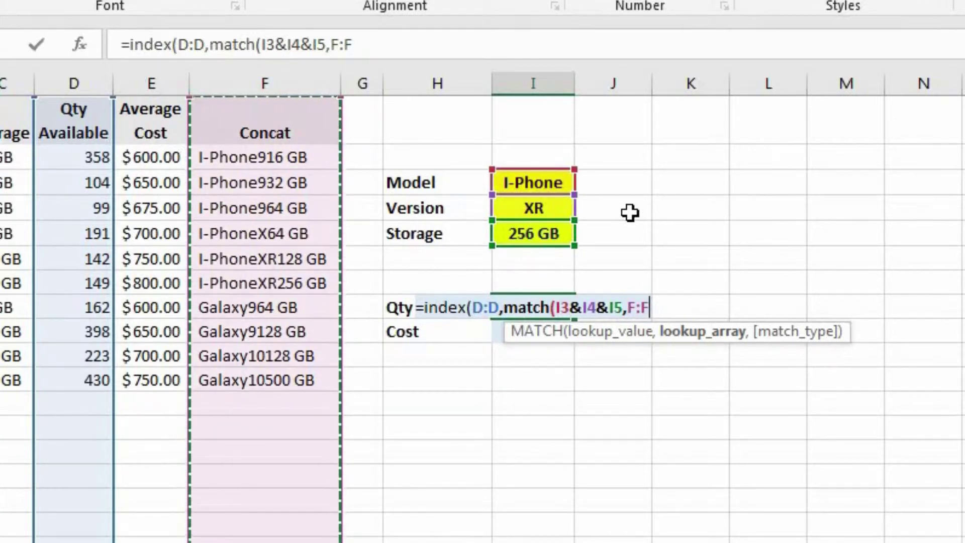
pyautogui.write(',0')
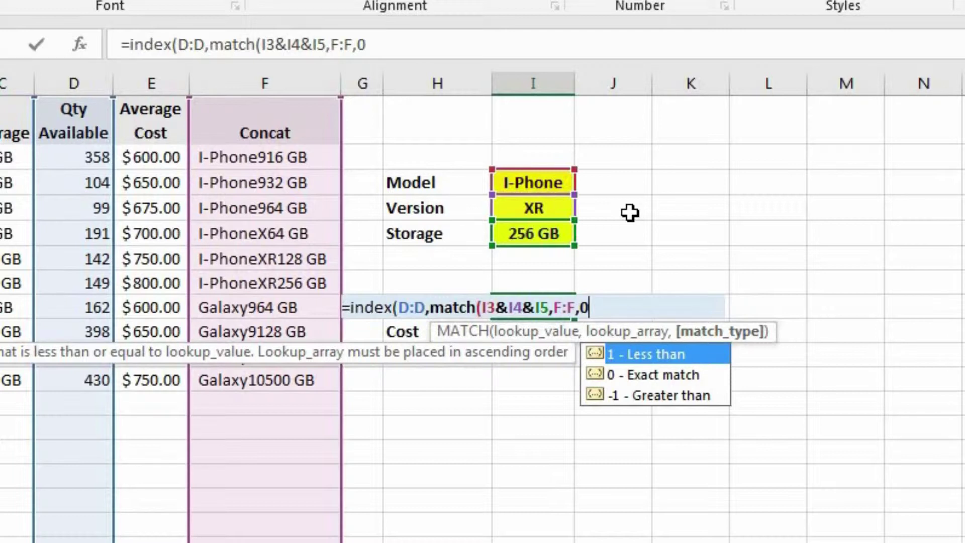
pyautogui.write(')')
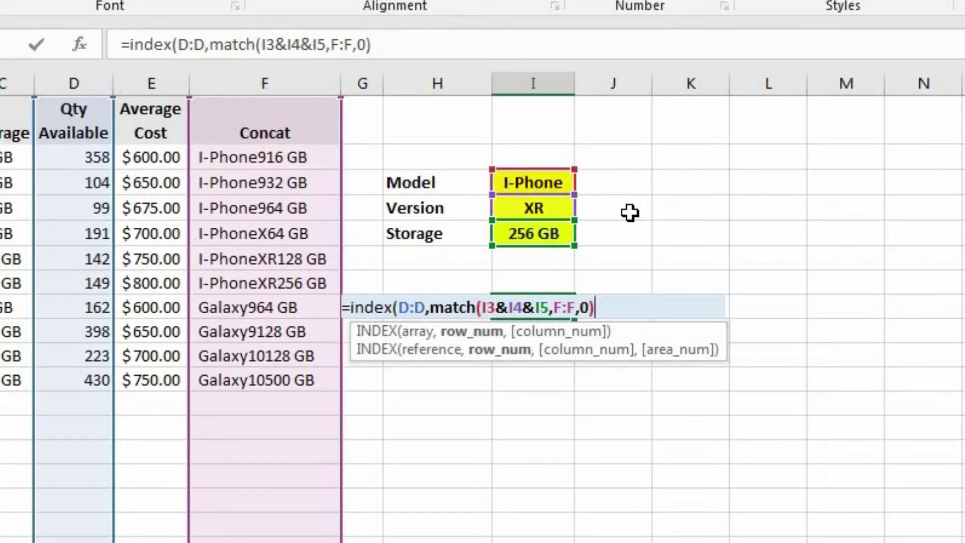
pyautogui.write(')')
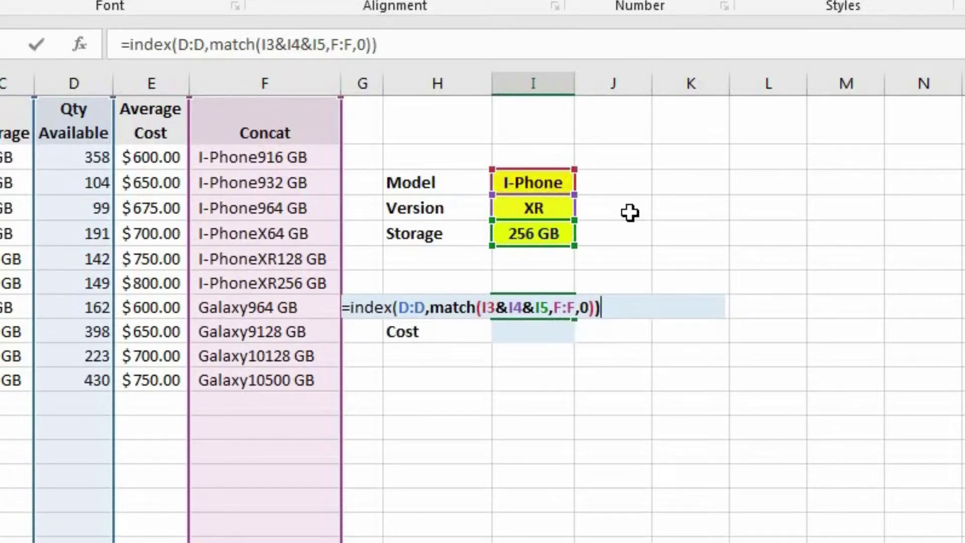
pyautogui.press('Return')
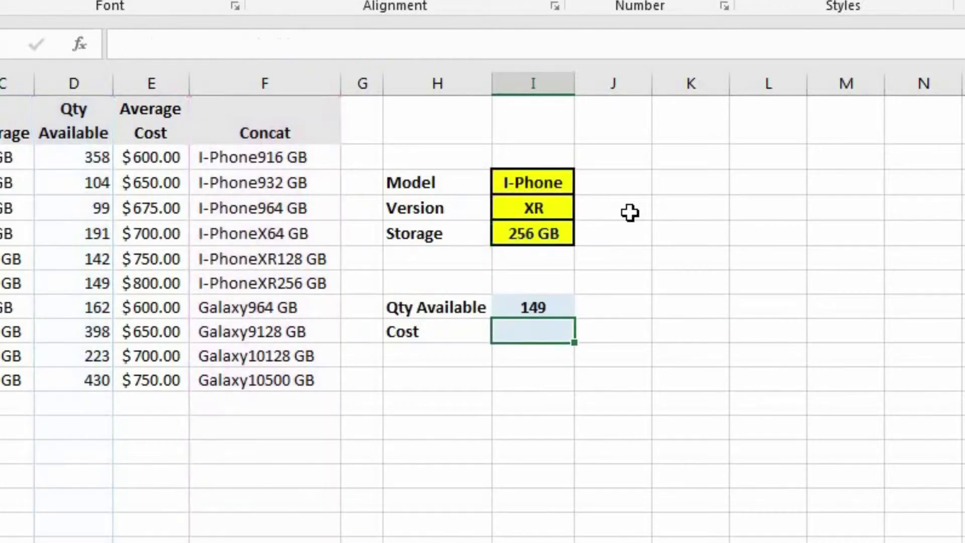
pyautogui.press('Up')
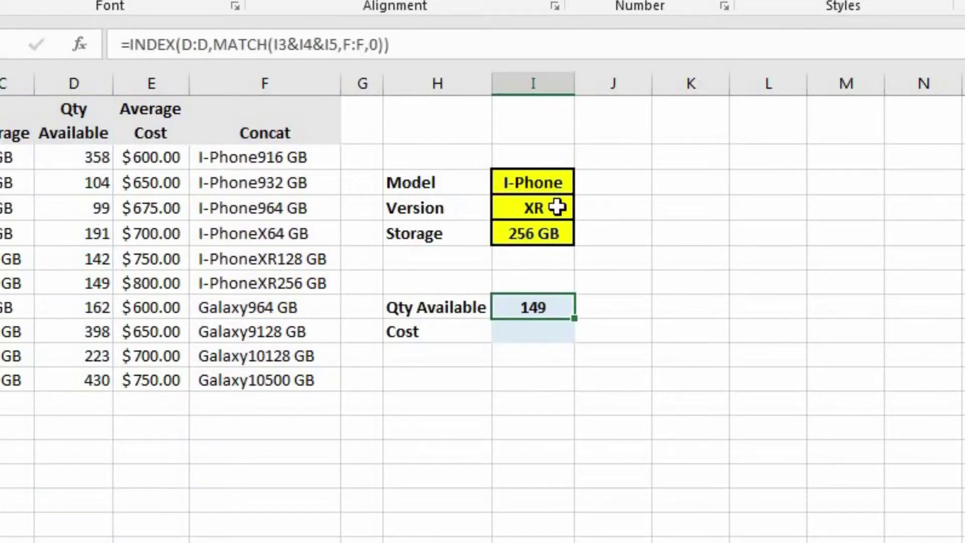
pyautogui.click(556, 208)
# Check the Storage input and highlight the I-Phone XR 256 GB row.
pyautogui.press('Down')
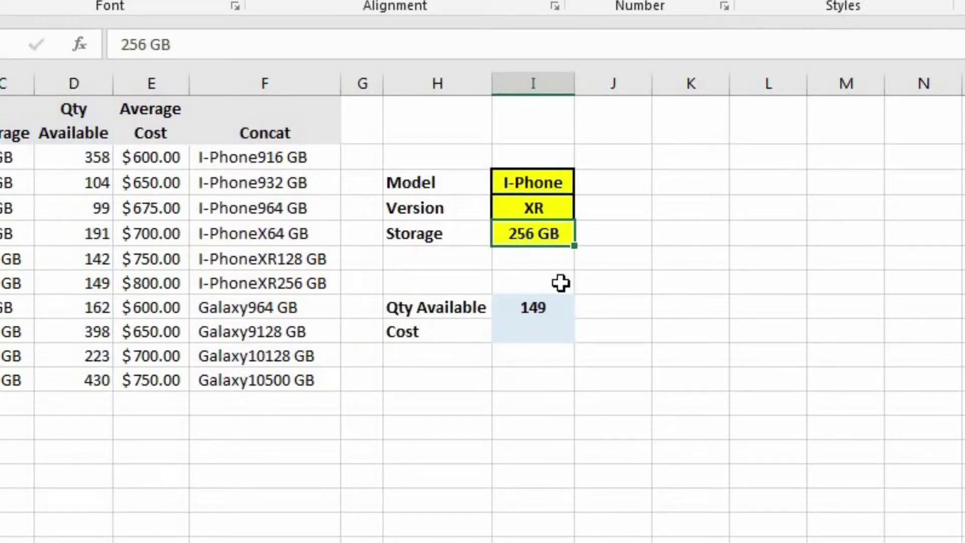
pyautogui.hotkey('ctrl', 'c')
pyautogui.press('Escape')
pyautogui.press('Down')
pyautogui.press('Down')
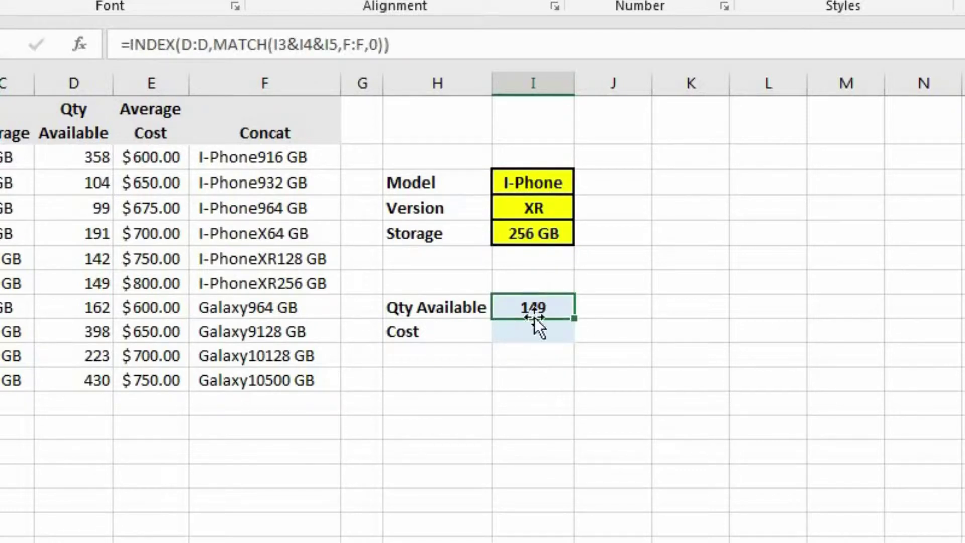
pyautogui.moveTo(82, 282); pyautogui.dragTo(467, 283)
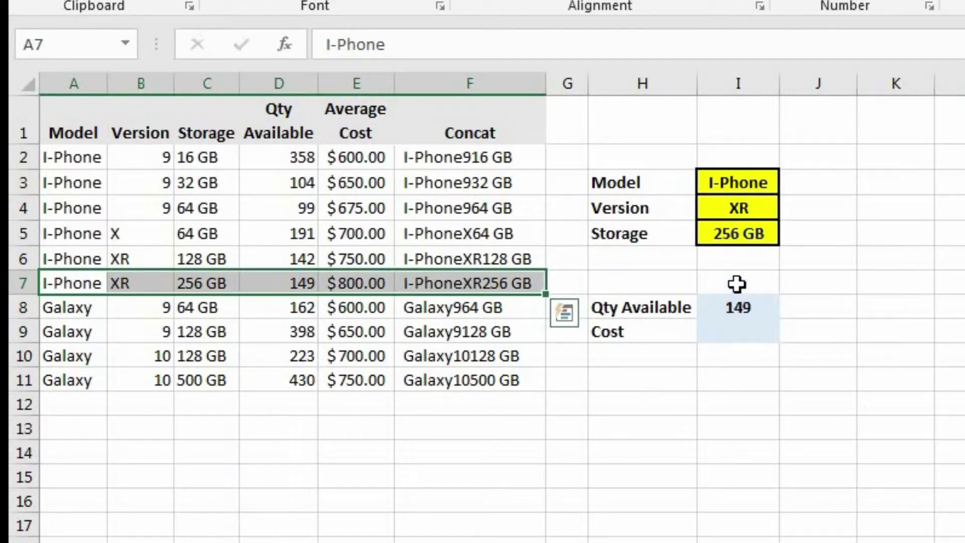
# Change Version to 9 and Storage to 16 GB; Qty Available shows 358, matching row 2.
pyautogui.click(743, 207)
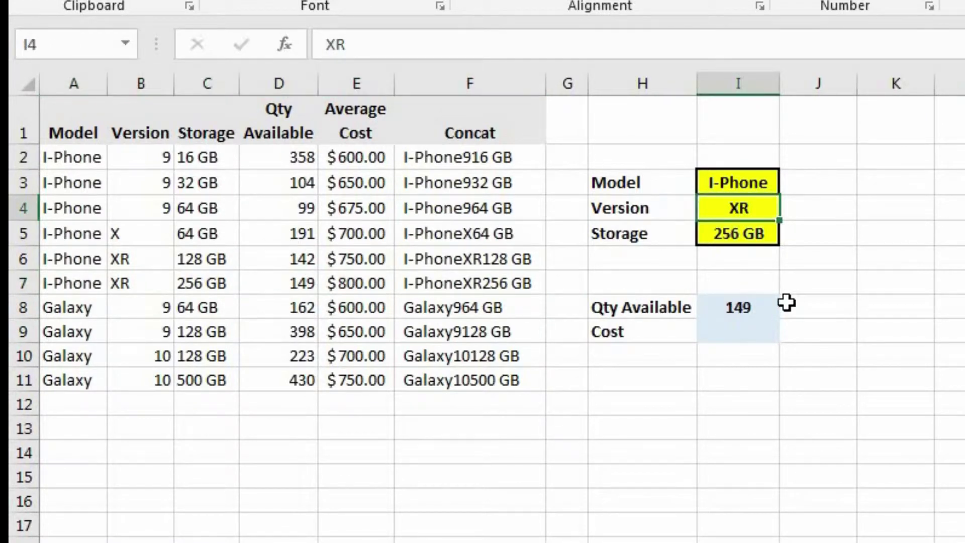
pyautogui.write('9')
pyautogui.press('Return')
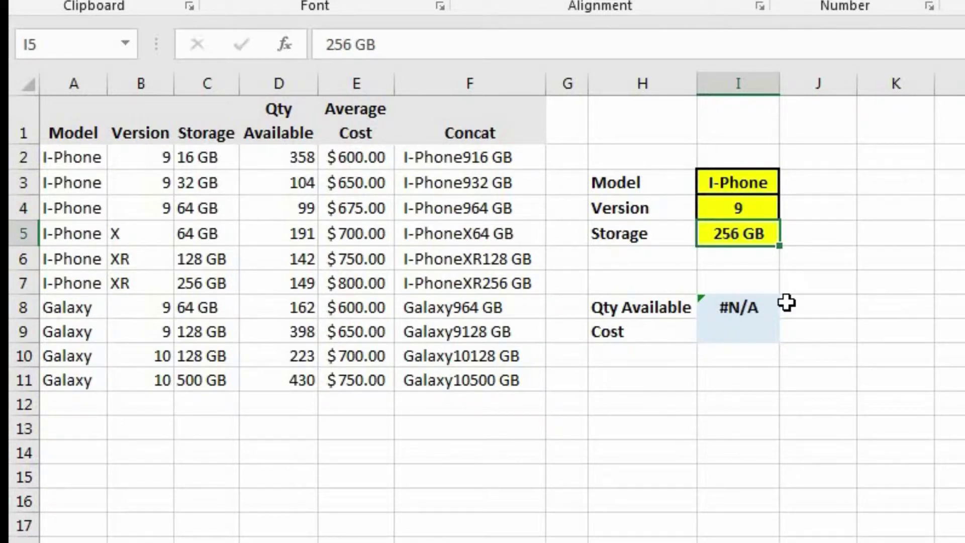
pyautogui.write('16')
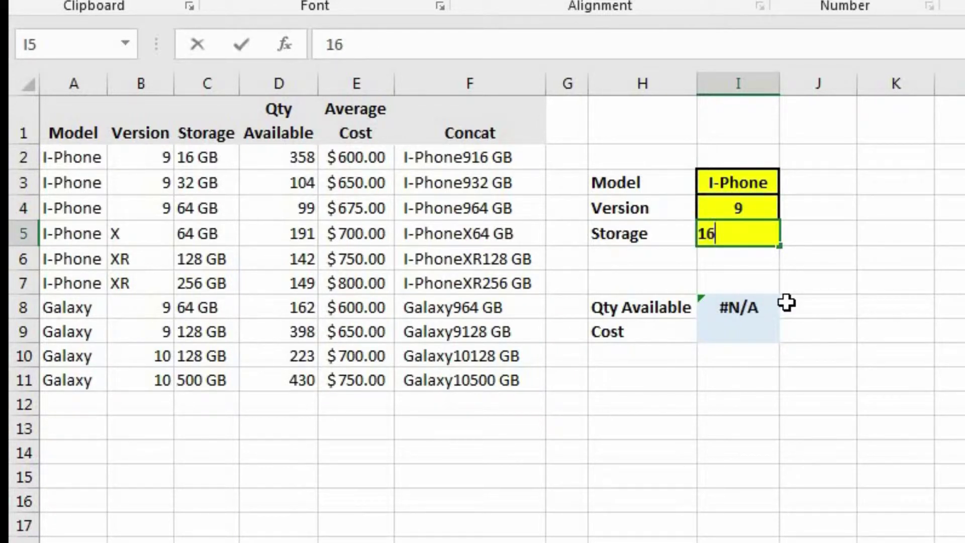
pyautogui.write(' GB')
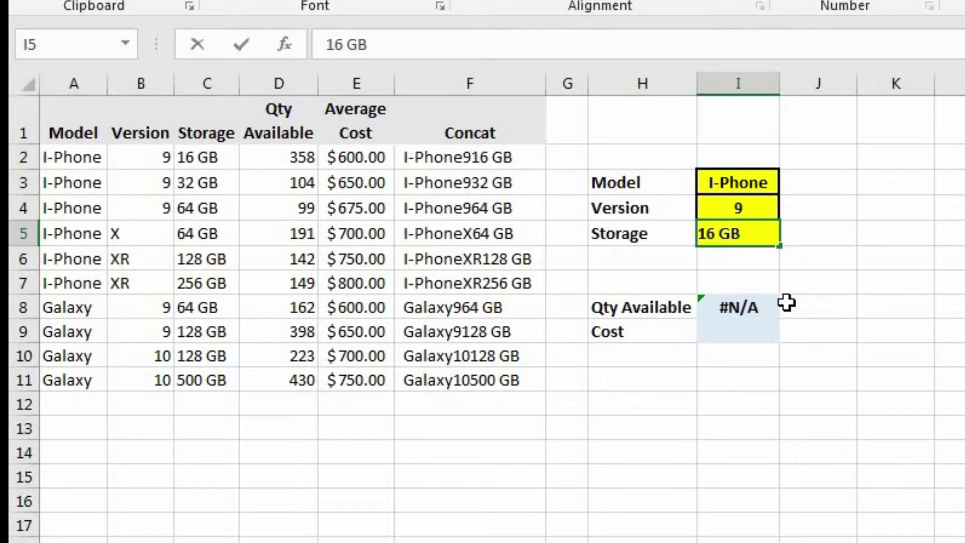
pyautogui.press('Return')
pyautogui.click(762, 307)
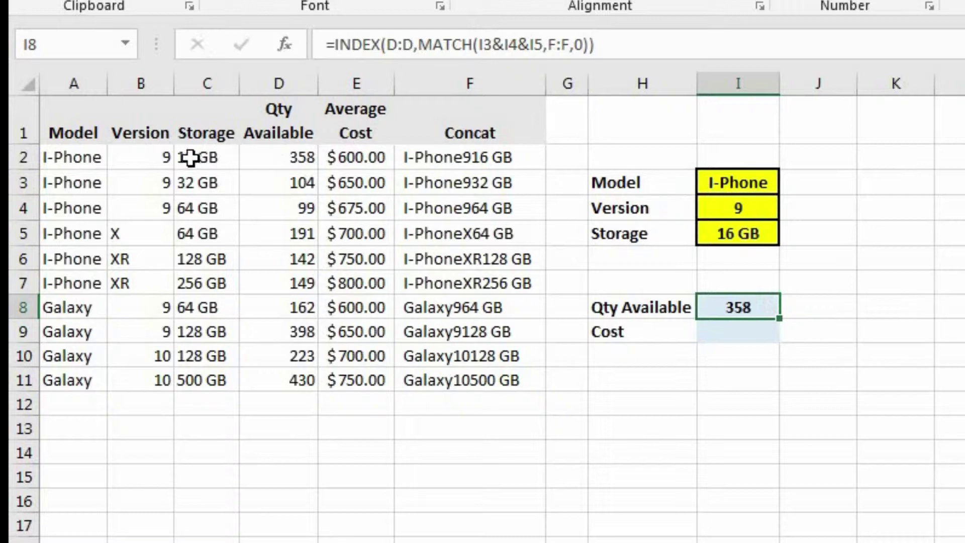
pyautogui.moveTo(90, 153); pyautogui.dragTo(252, 155)
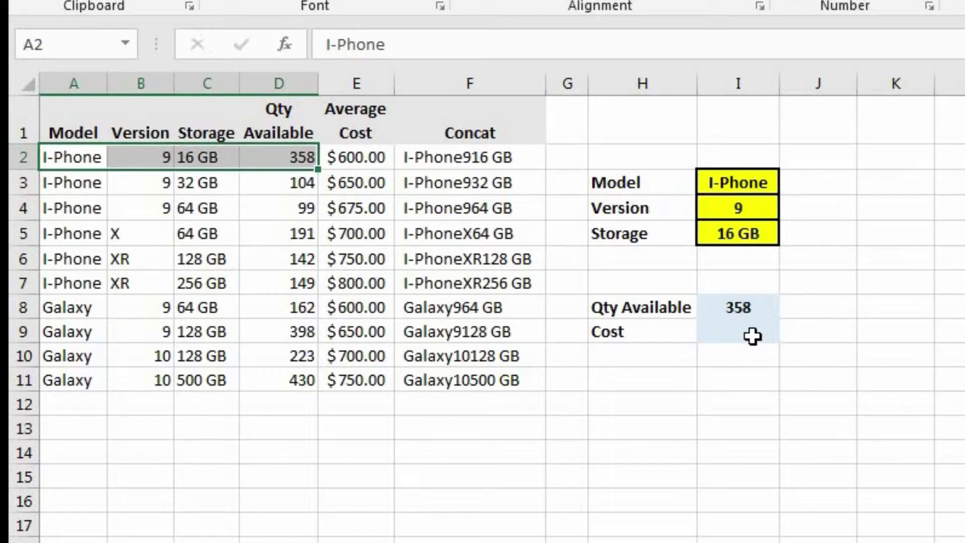
# Start the Cost formula with =INDEX(E:E,MATCH( on the Average Cost column.
pyautogui.click(752, 336)
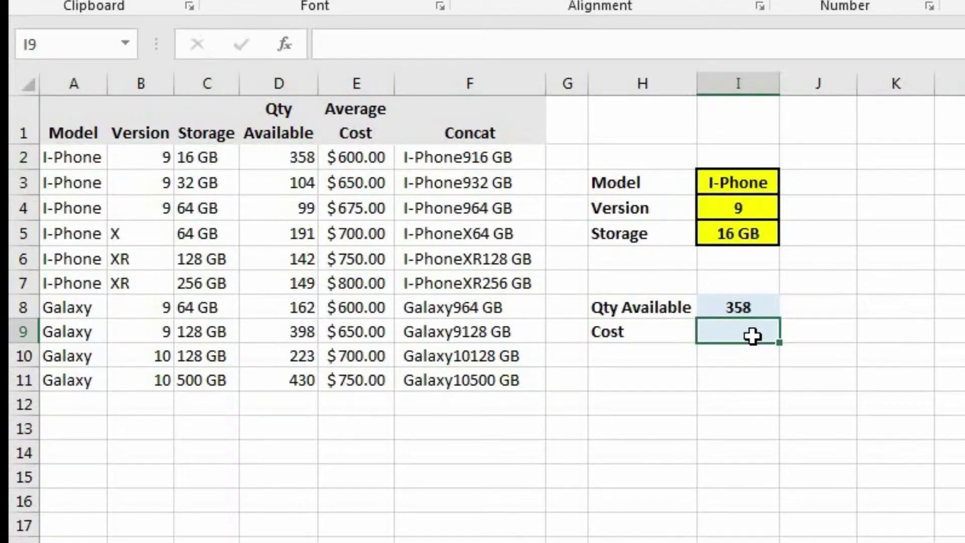
pyautogui.click(369, 84)
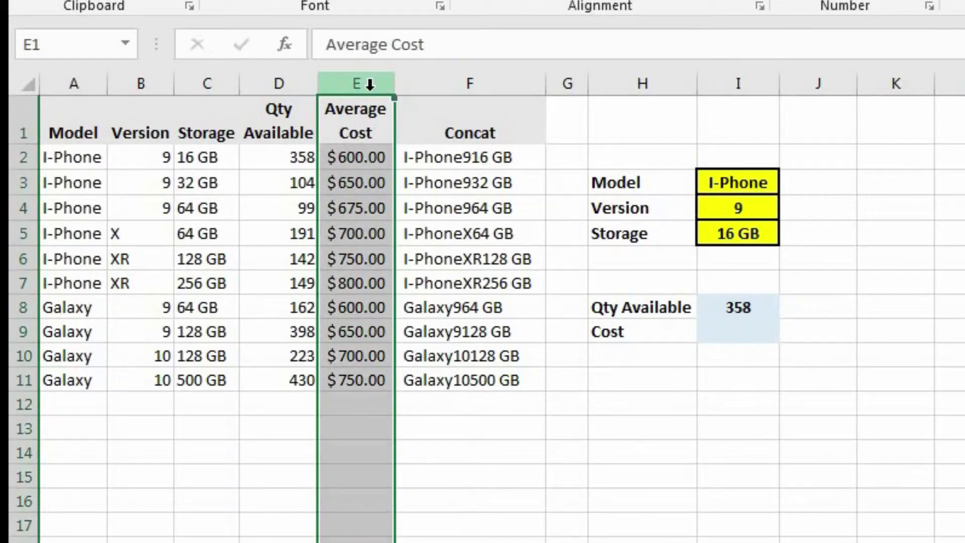
pyautogui.click(278, 84)
pyautogui.click(352, 84)
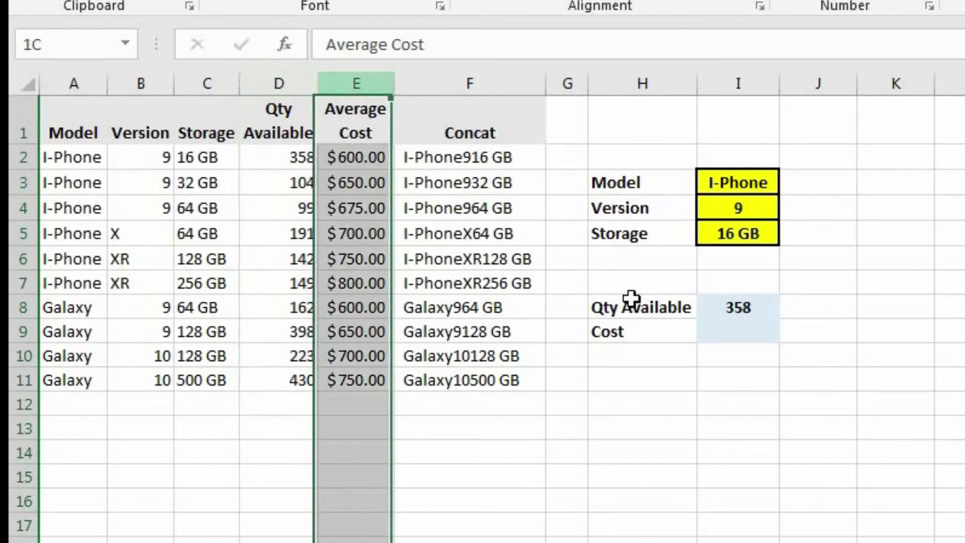
pyautogui.click(739, 329)
pyautogui.write('=i')
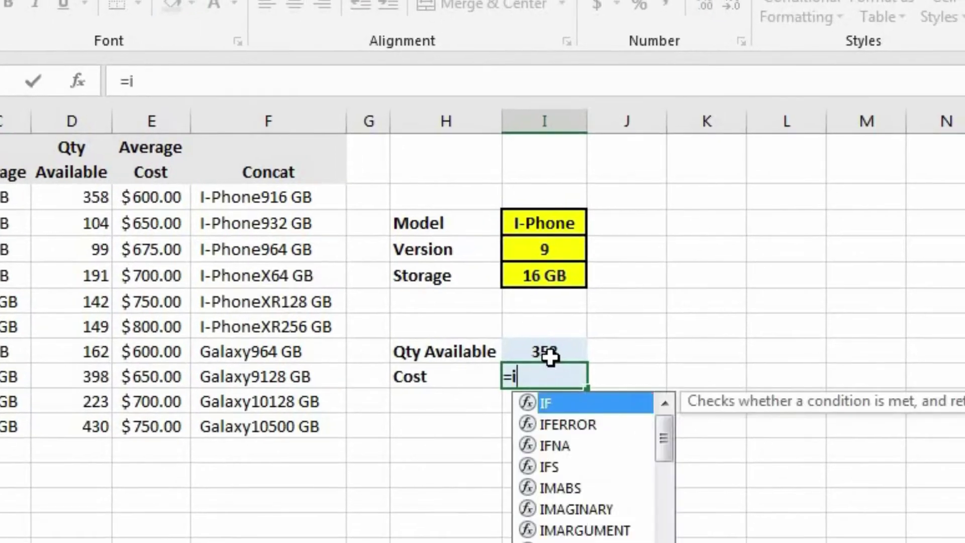
pyautogui.write('ndex(')
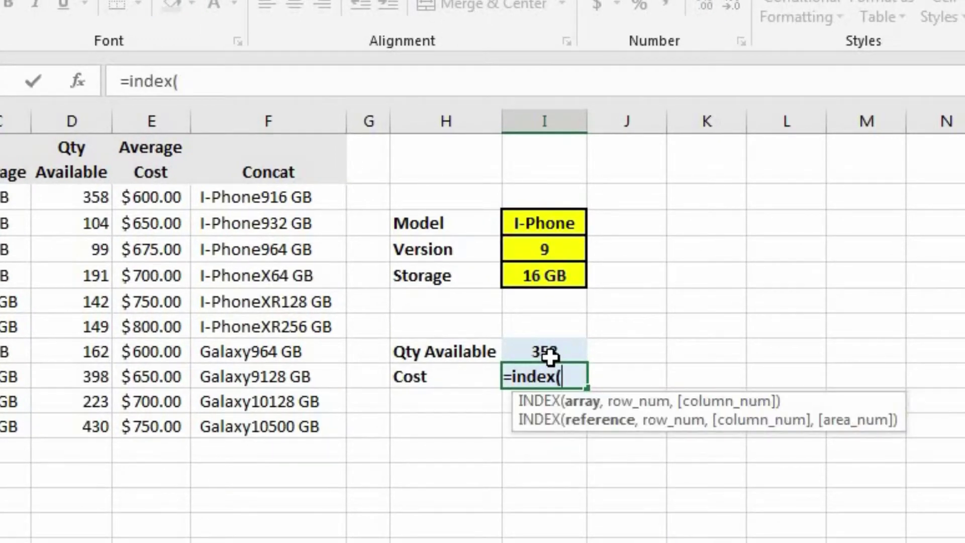
pyautogui.click(150, 114)
pyautogui.write(',')
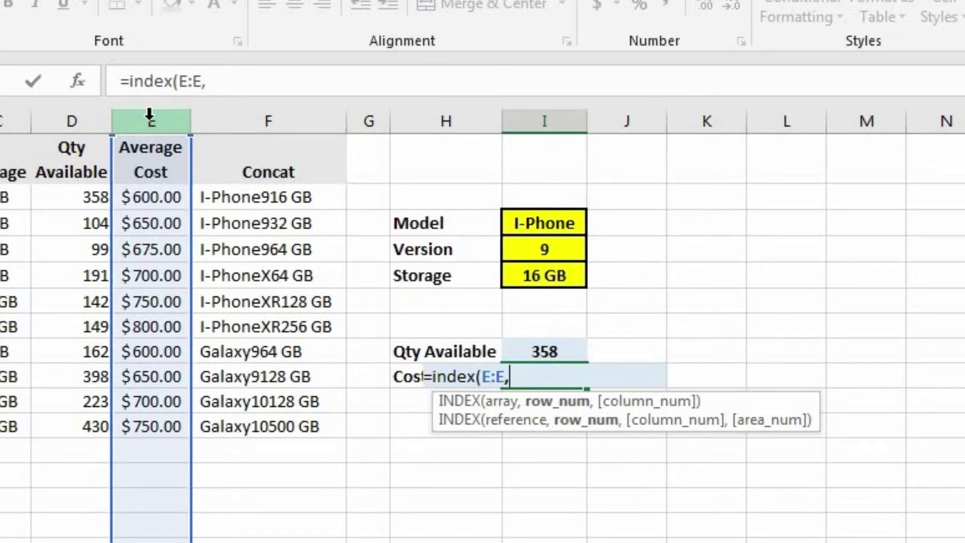
pyautogui.write('match(')
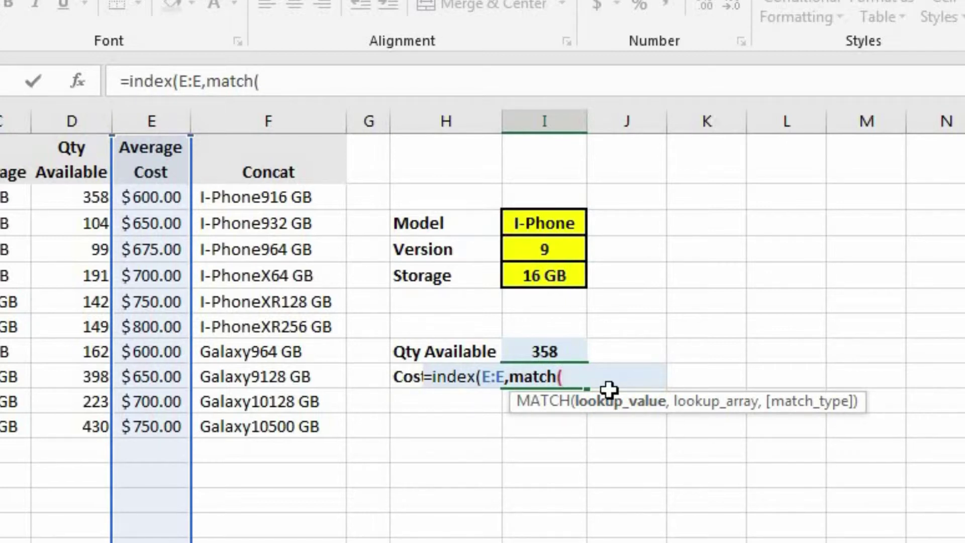
# Finish it as MATCH(I3&I4&I5,F:F,0) so Cost returns $600.00.
pyautogui.click(579, 220)
pyautogui.write('&')
pyautogui.click(551, 248)
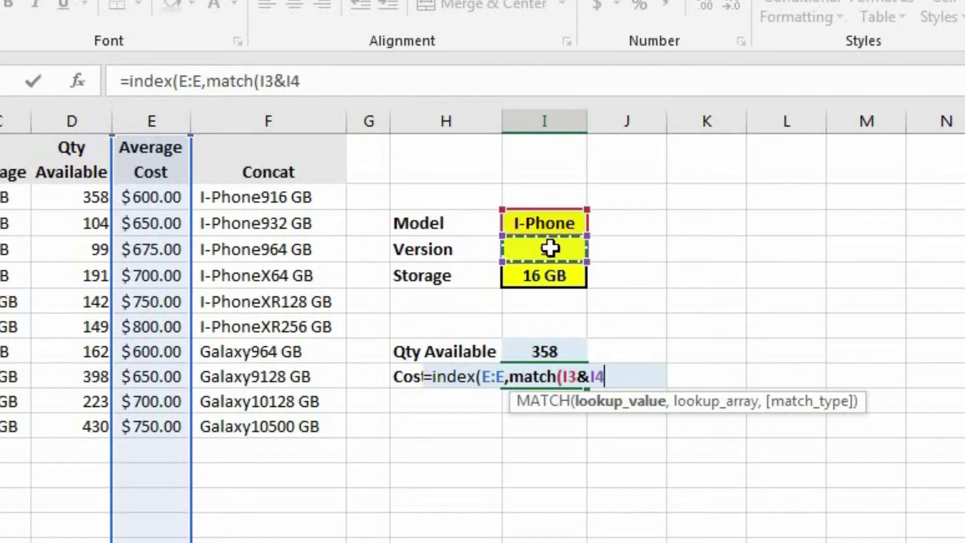
pyautogui.write('&')
pyautogui.click(514, 274)
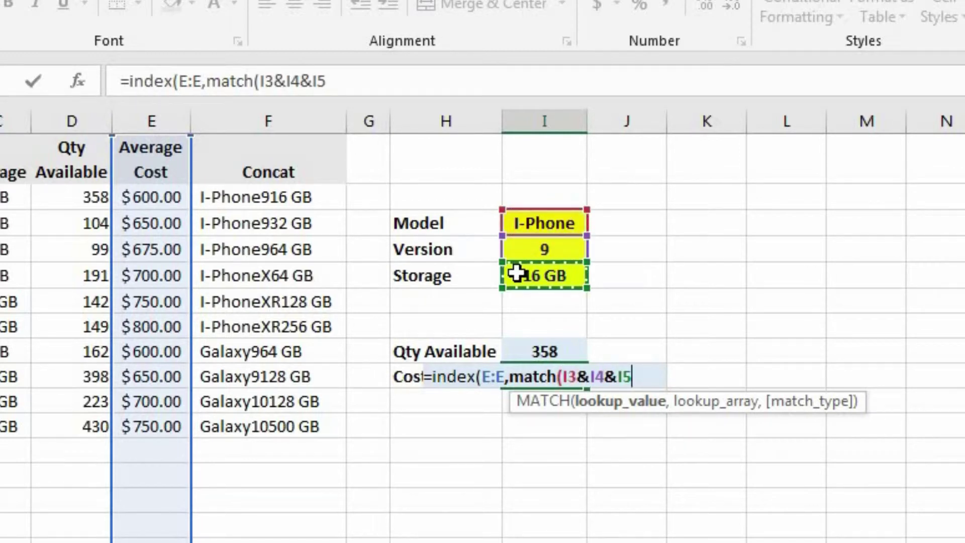
pyautogui.write(',')
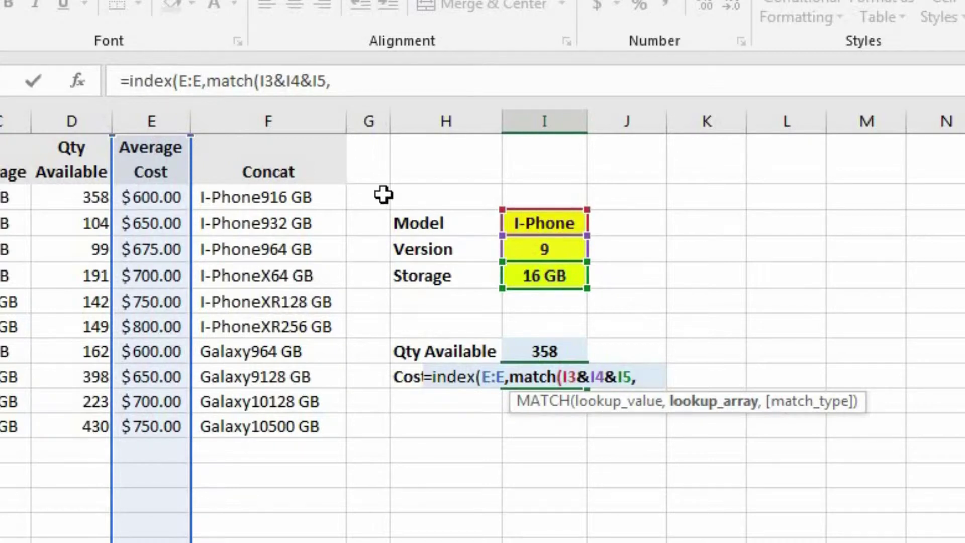
pyautogui.click(293, 122)
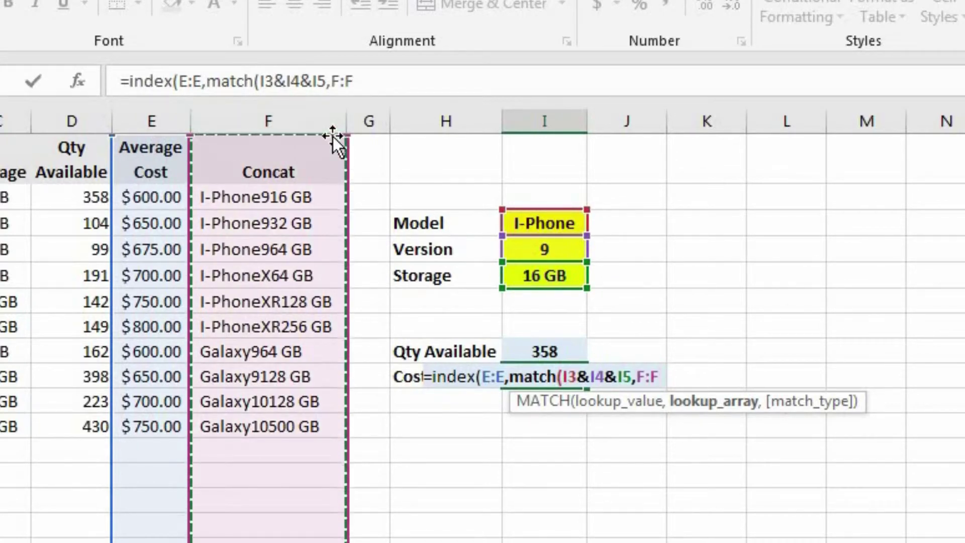
pyautogui.write(',0')
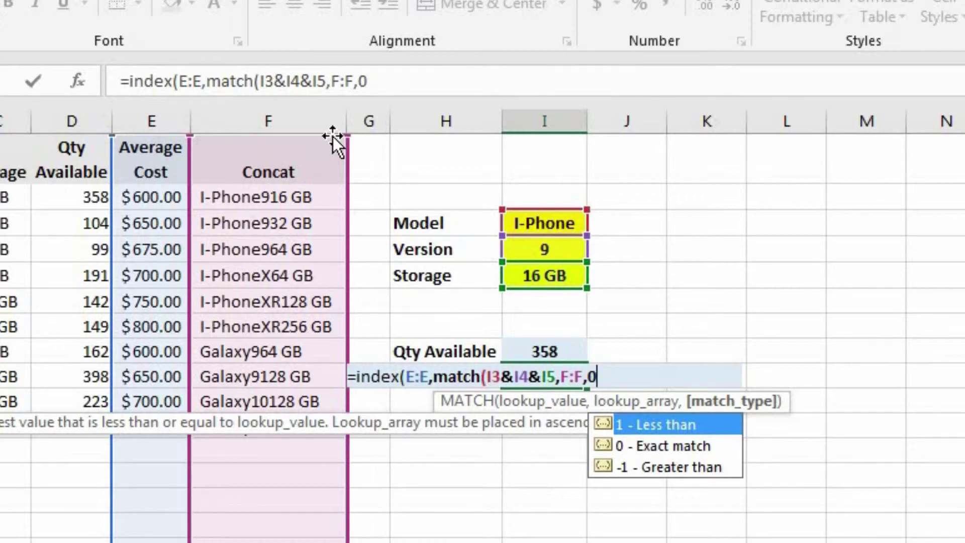
pyautogui.write(')')
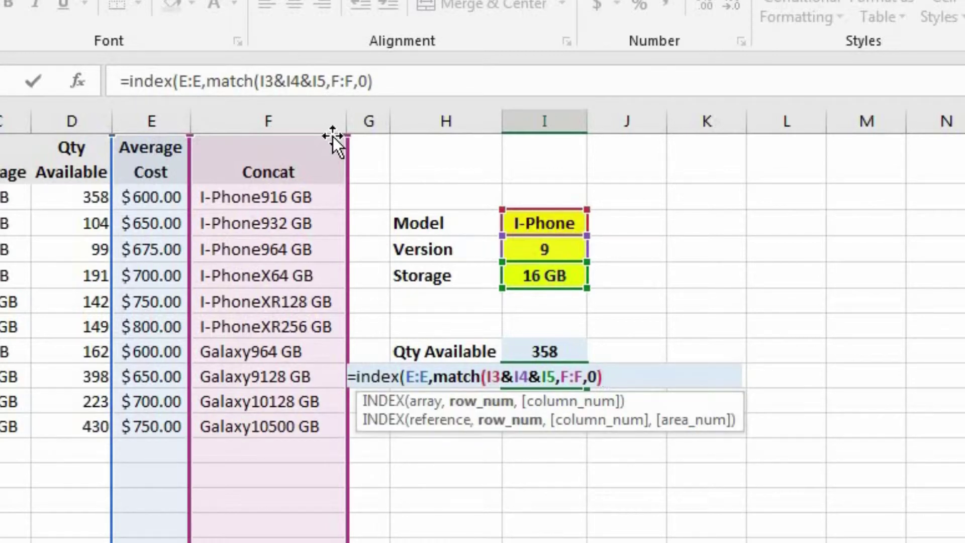
pyautogui.write(')')
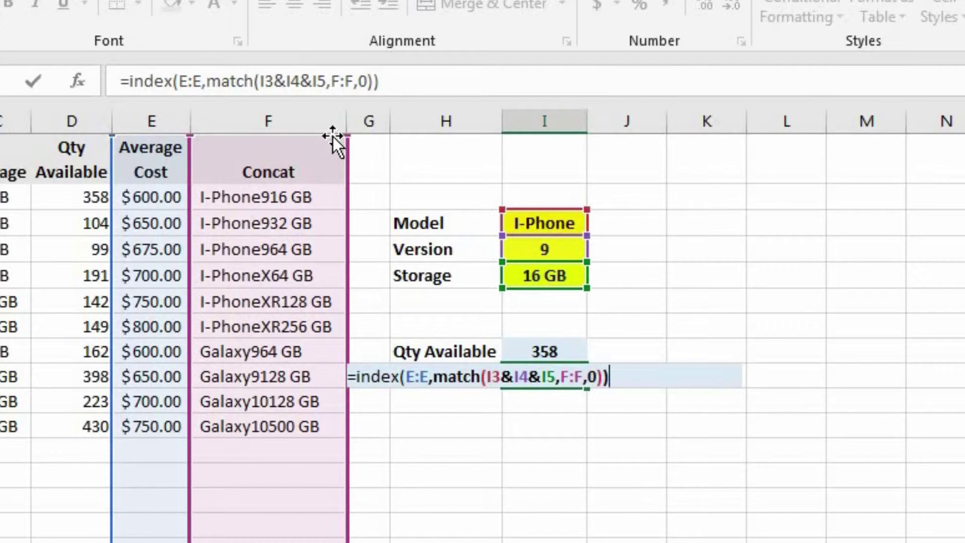
pyautogui.press('Return')
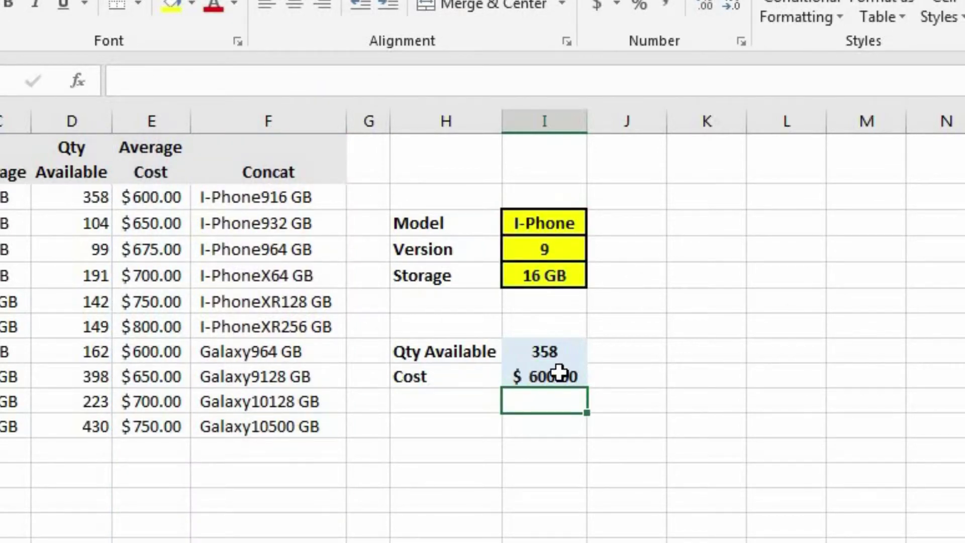
pyautogui.click(558, 373)
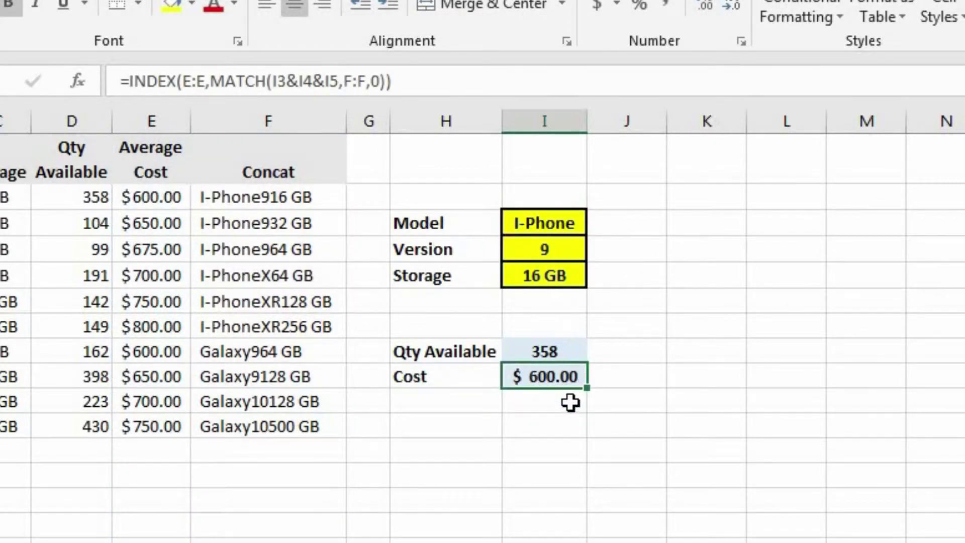
# Review the Cost result and the Concat column's =A2&B2&C2 formula.
pyautogui.moveTo(165, 191); pyautogui.dragTo(58, 201)
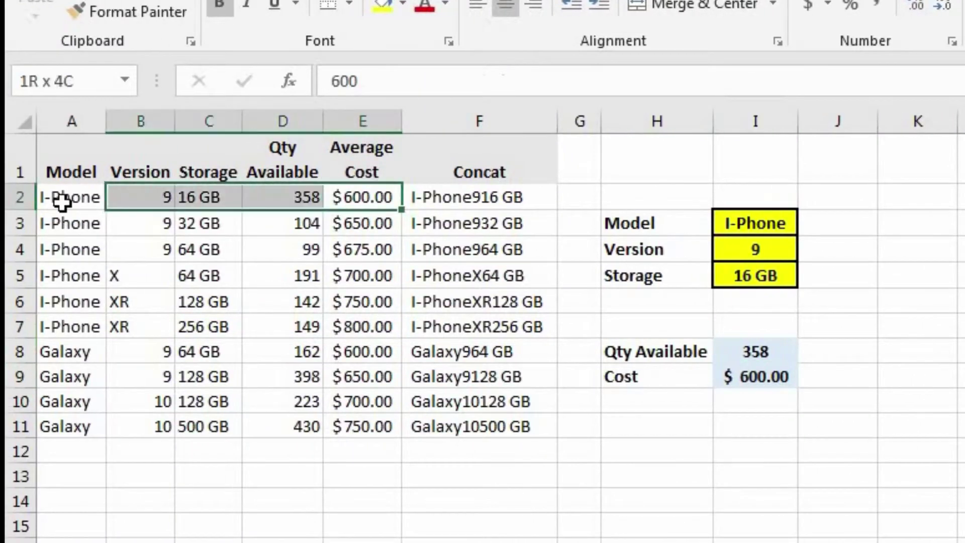
pyautogui.click(768, 383)
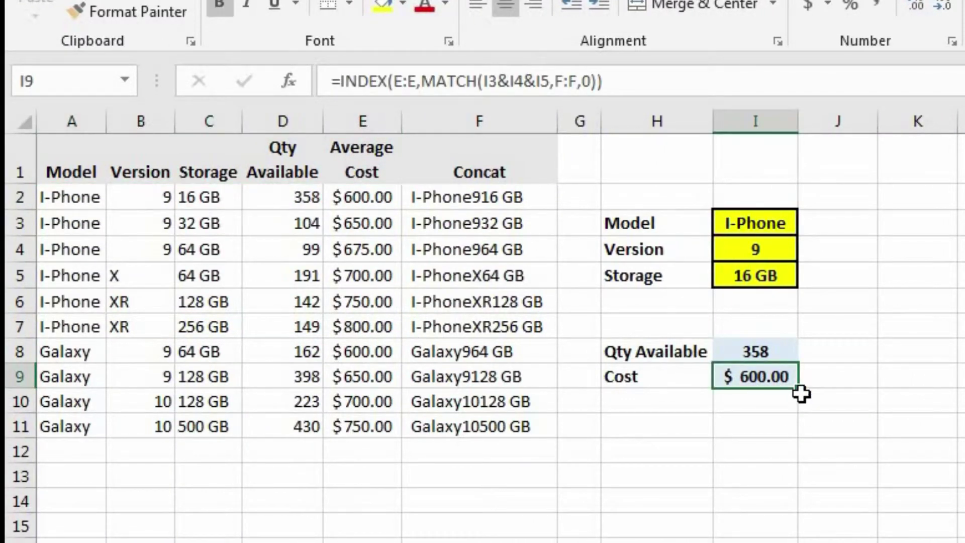
pyautogui.click(487, 121)
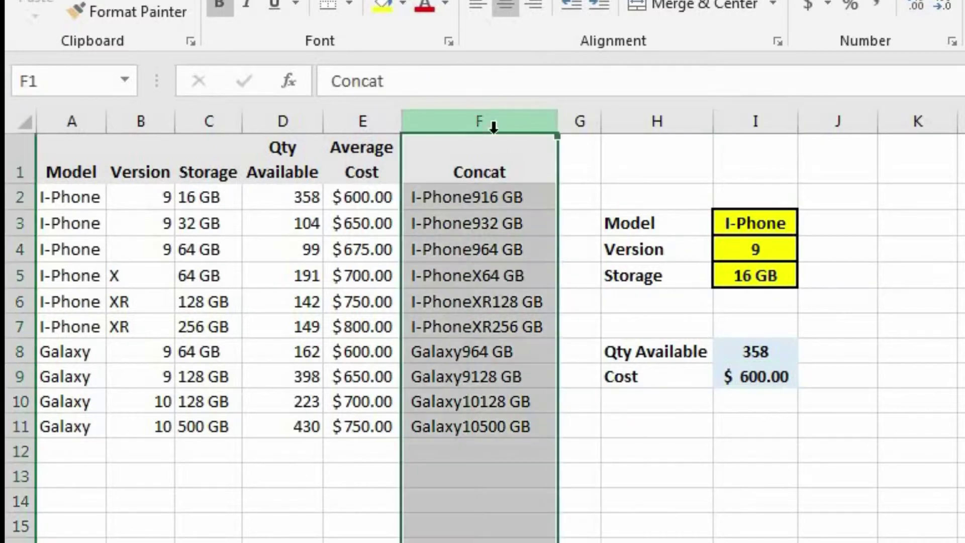
pyautogui.click(487, 196)
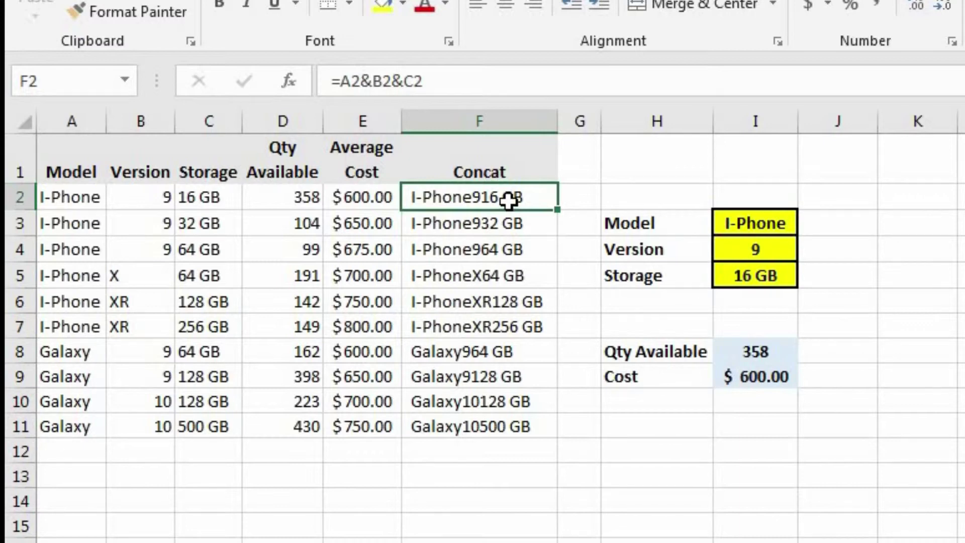
# Delete the Concat column F and clear the two #REF! lookup results.
pyautogui.click(482, 121)
pyautogui.rightClick(487, 132)
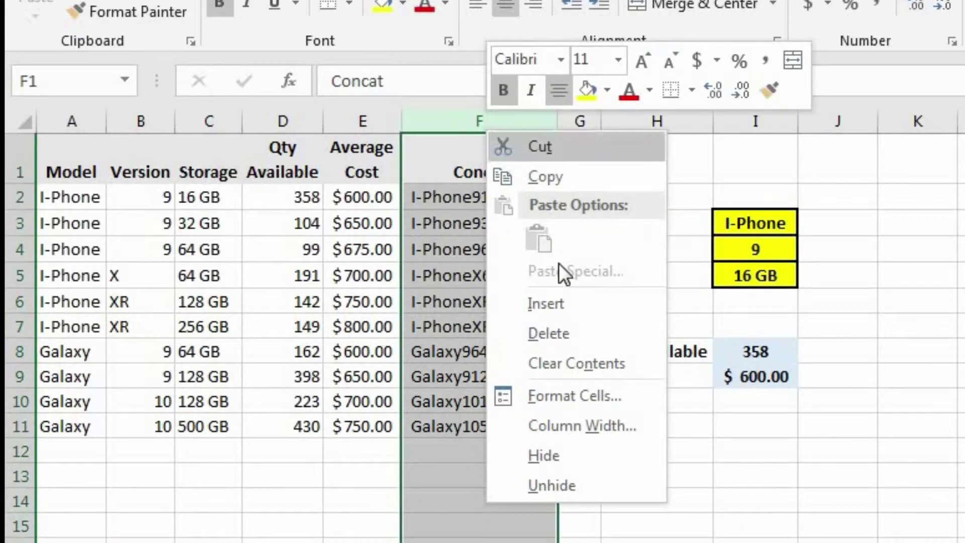
pyautogui.click(571, 330)
pyautogui.moveTo(609, 349); pyautogui.dragTo(609, 364)
pyautogui.press('Delete')
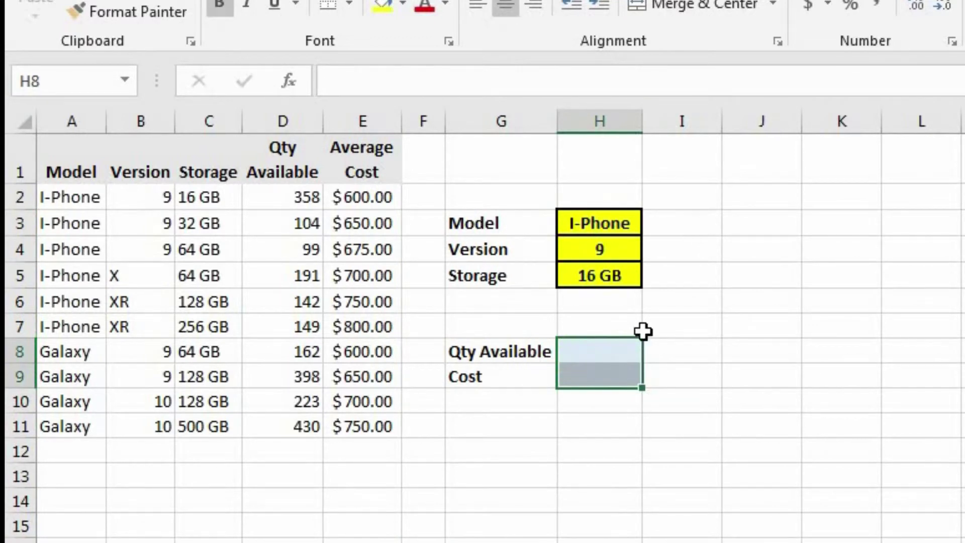
# Start the H8 formula with =INDEX(D:D,MATCH( on the Qty Available column.
pyautogui.click(617, 341)
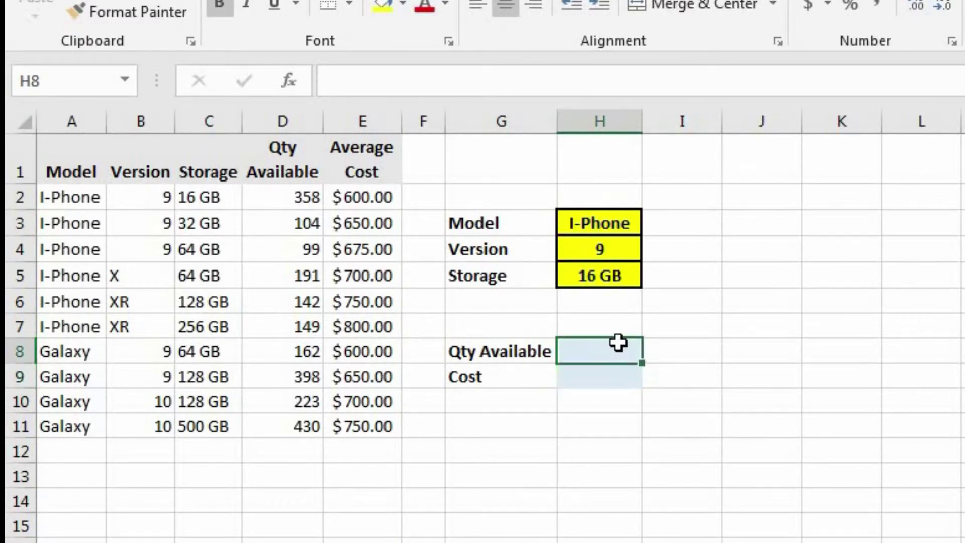
pyautogui.doubleClick(619, 342)
pyautogui.write('=')
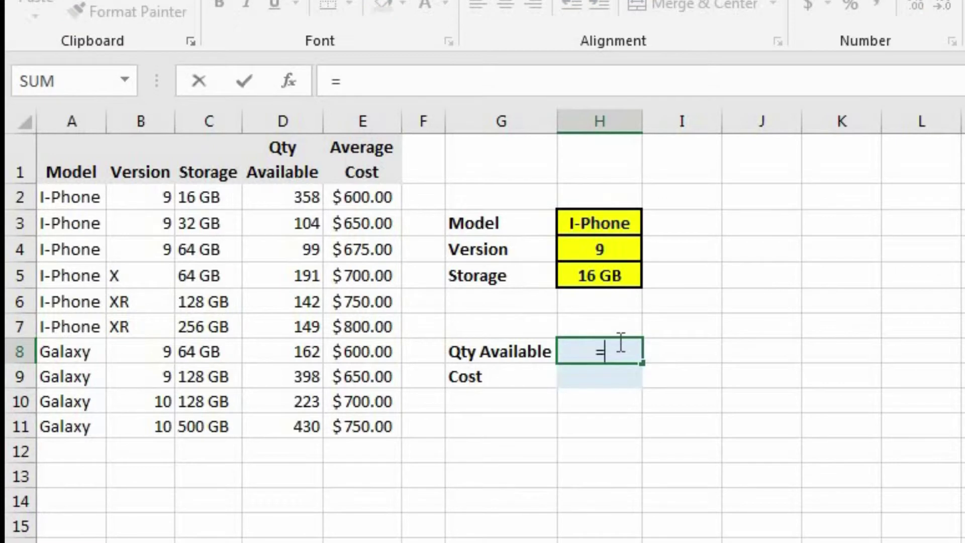
pyautogui.write('ind')
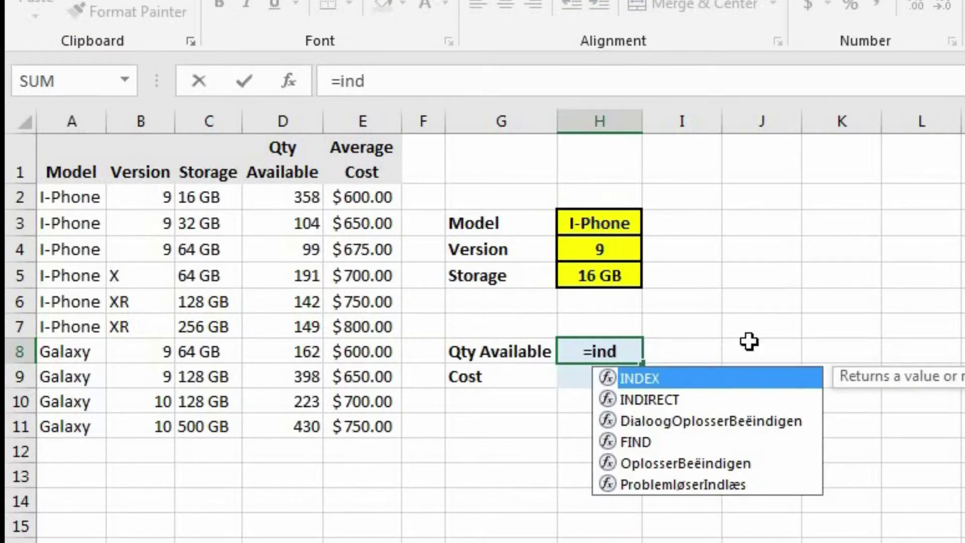
pyautogui.doubleClick(721, 375)
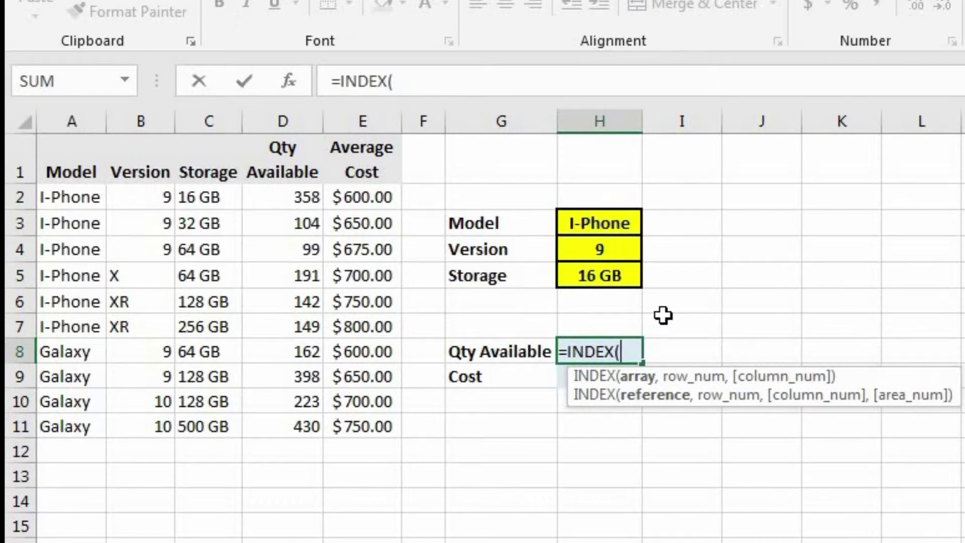
pyautogui.click(302, 121)
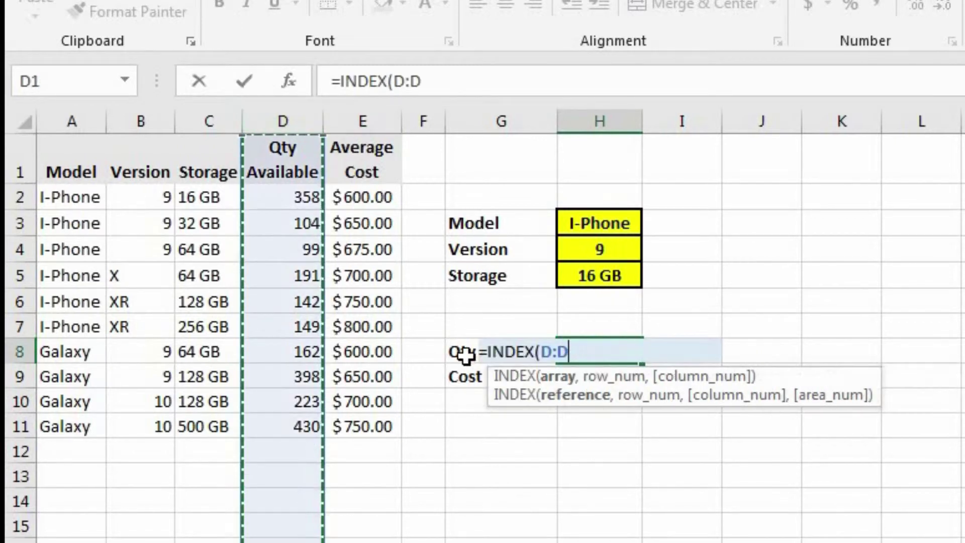
pyautogui.write(',')
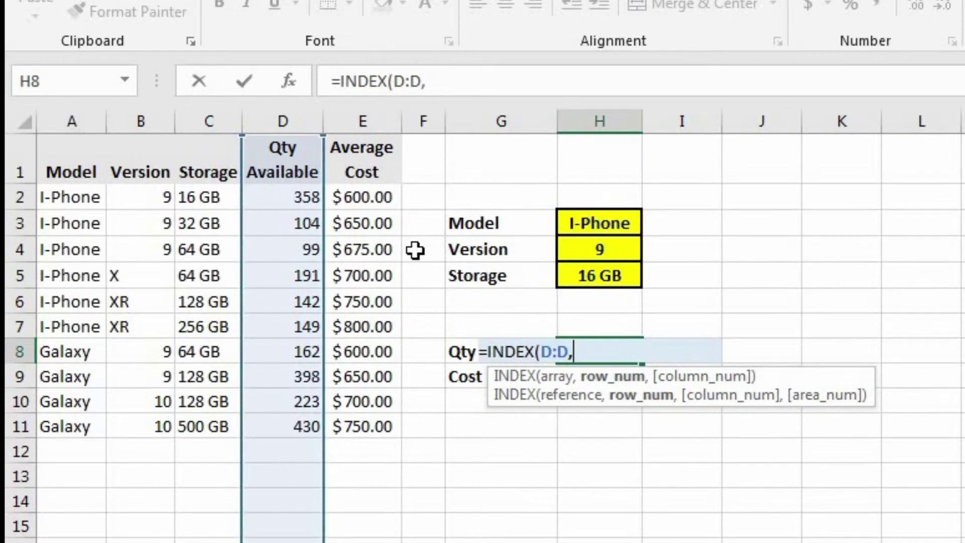
pyautogui.write('match(')
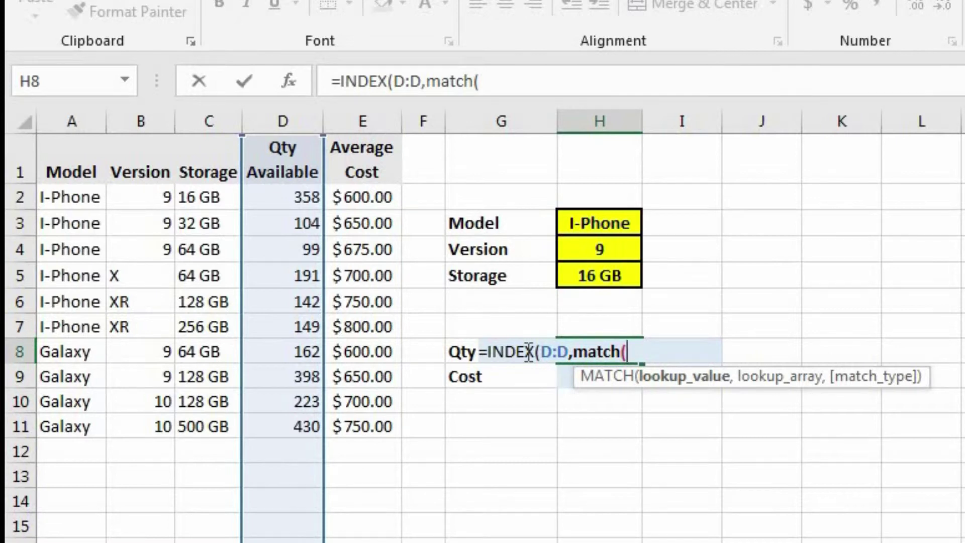
# Use H3&H4&H5 as the lookup value.
pyautogui.click(590, 223)
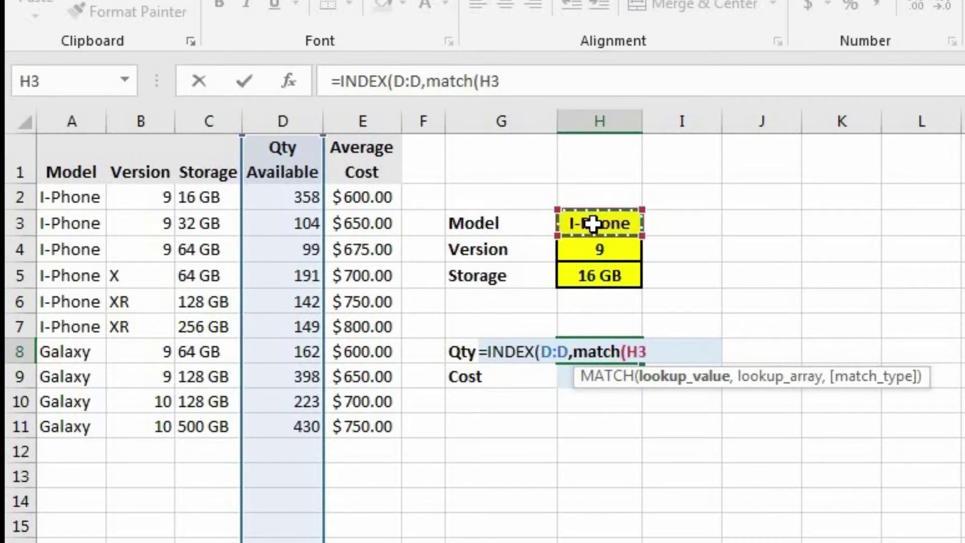
pyautogui.write('&')
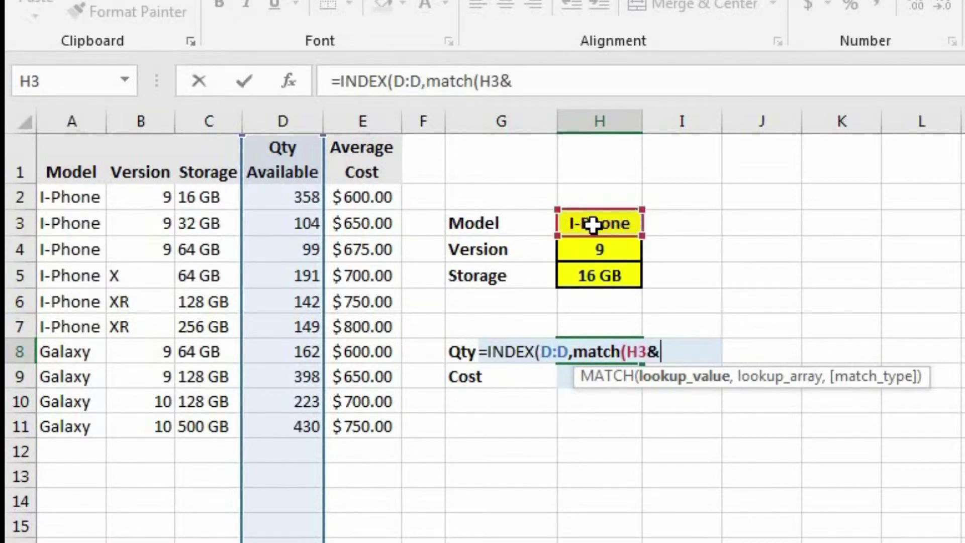
pyautogui.click(619, 253)
pyautogui.write('&')
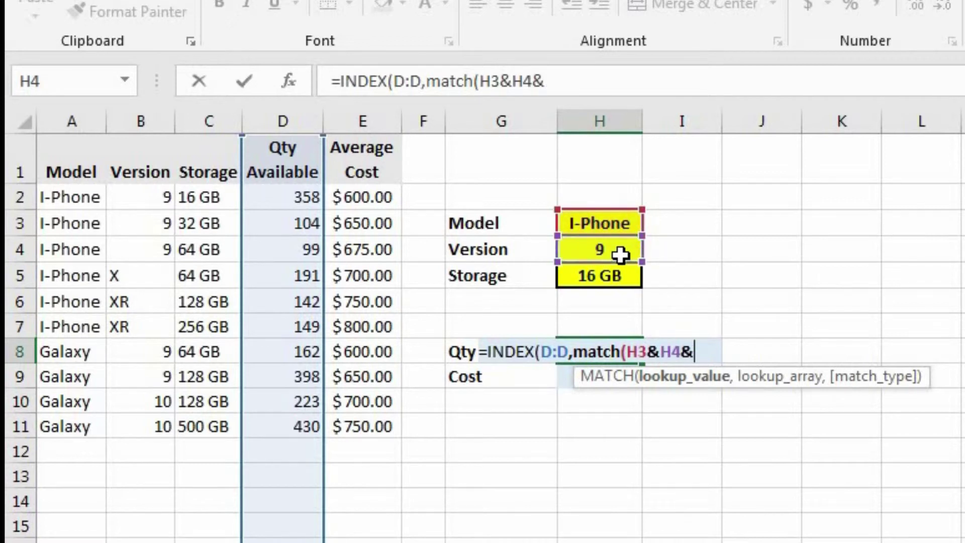
pyautogui.click(598, 270)
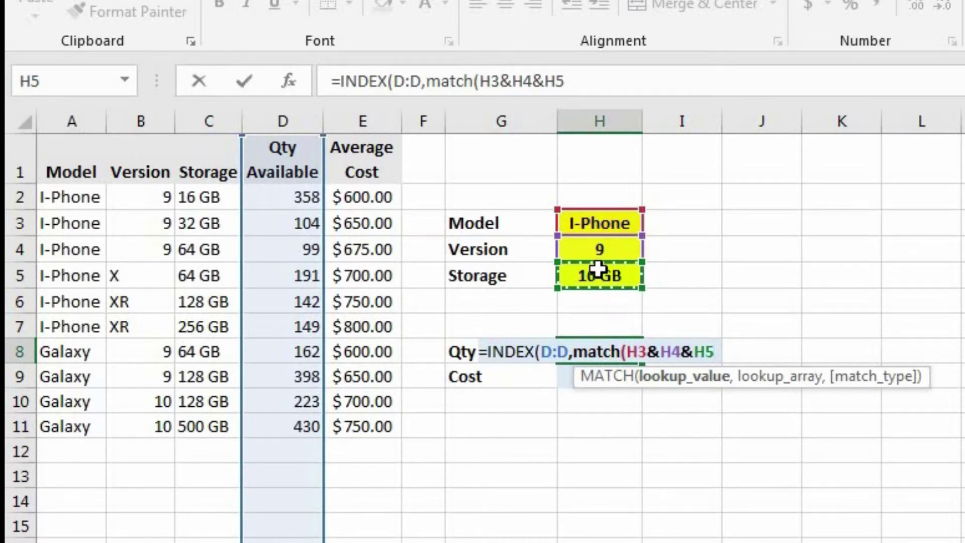
pyautogui.write(',')
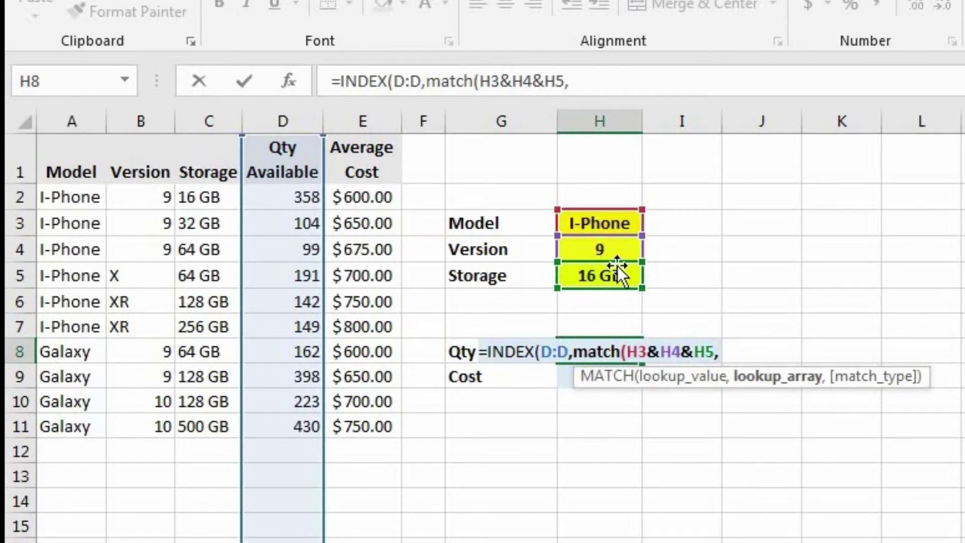
# Match against A:A&B:B&C:C with exact match 0 and commit; it shows #VALUE!
pyautogui.click(72, 119)
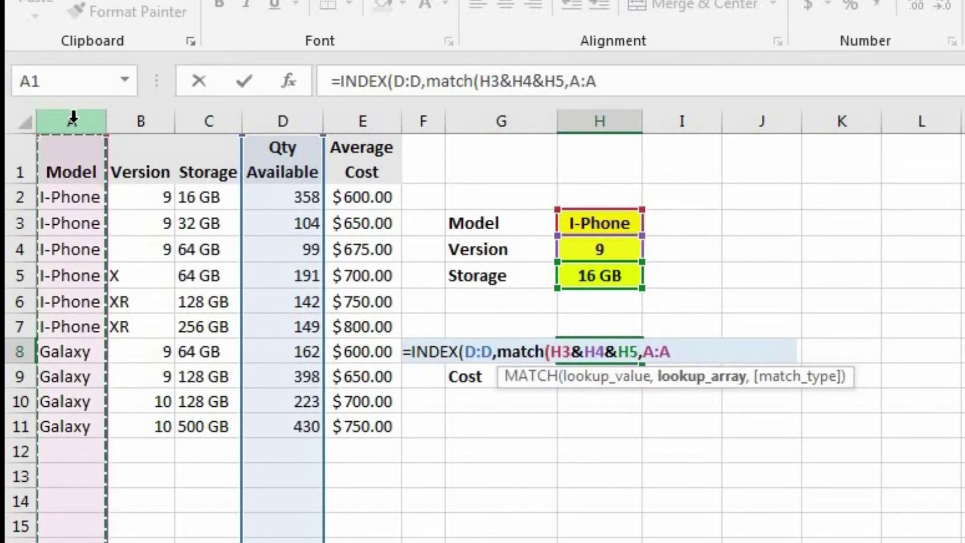
pyautogui.write('&')
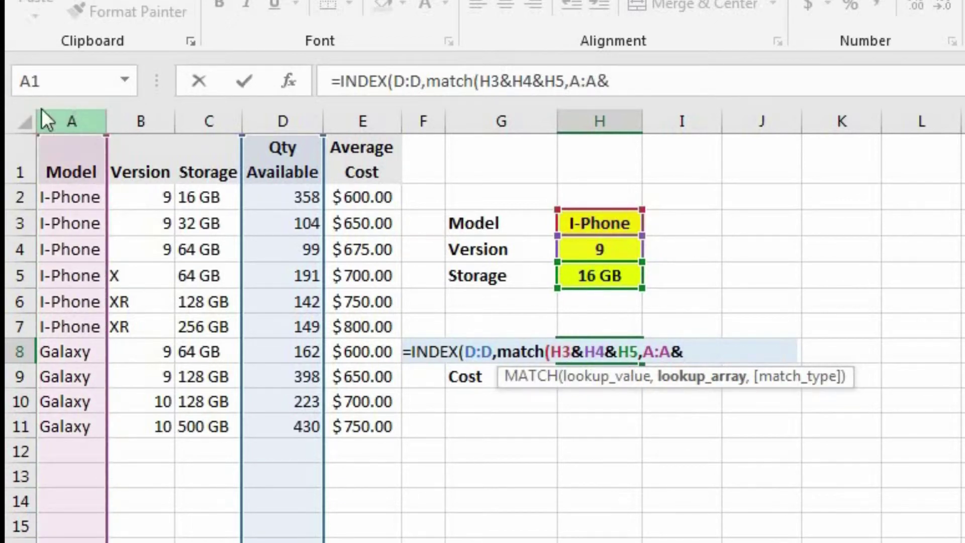
pyautogui.click(133, 111)
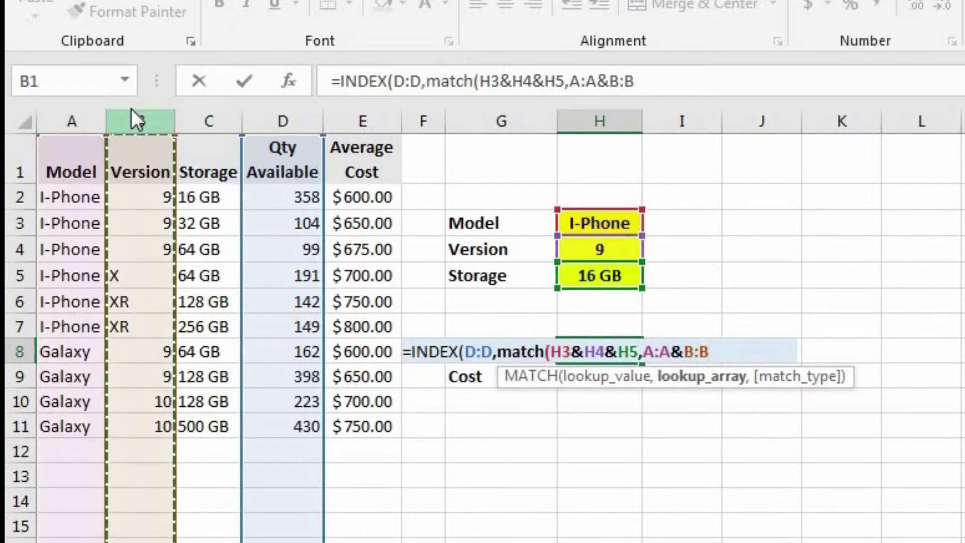
pyautogui.write('&')
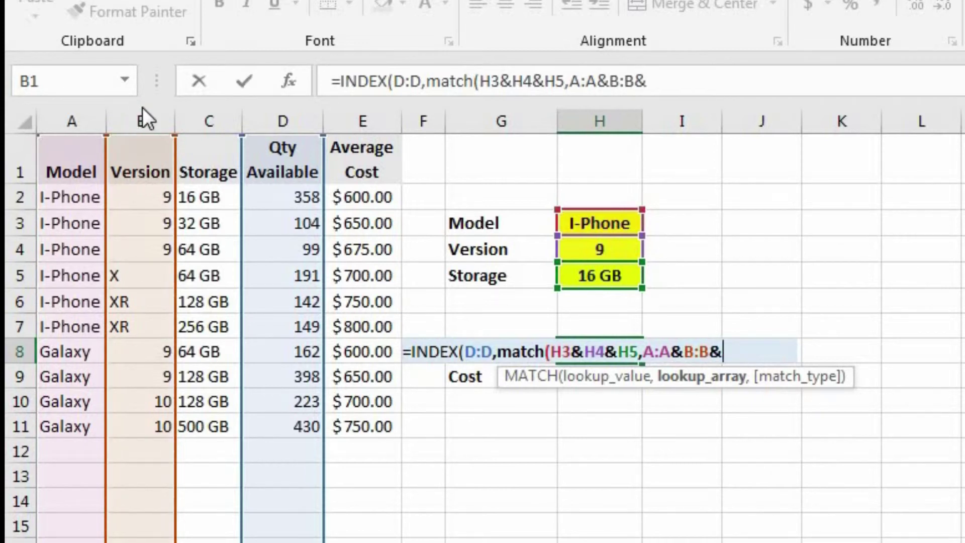
pyautogui.click(207, 117)
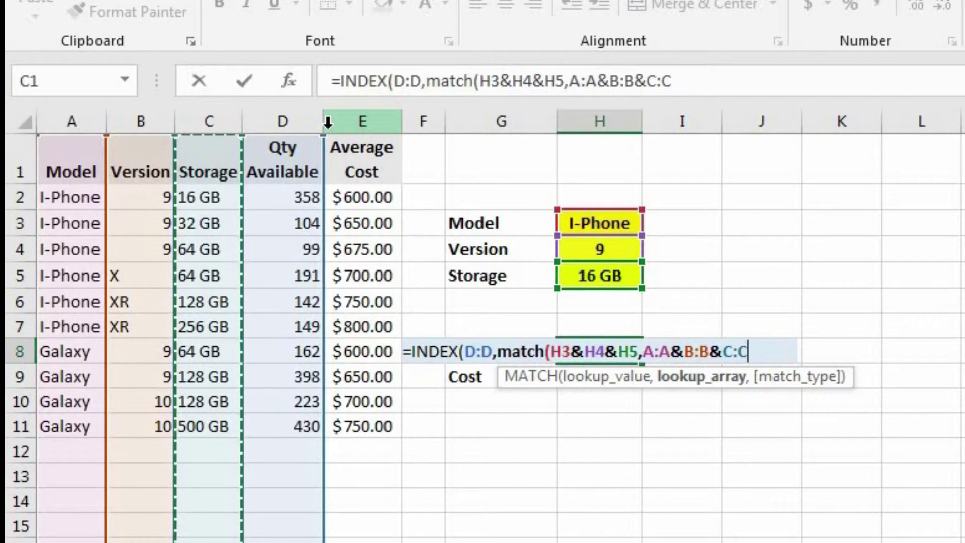
pyautogui.write(',')
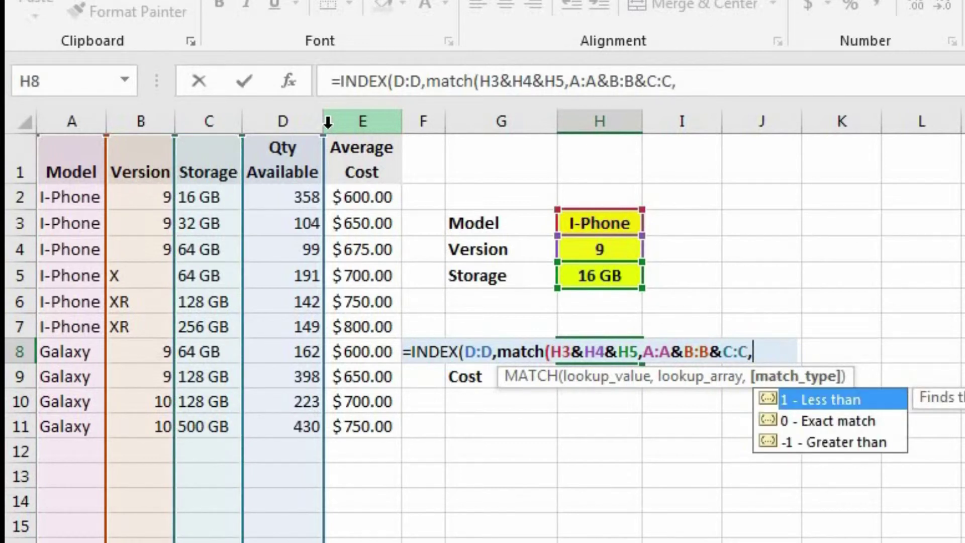
pyautogui.write('0)')
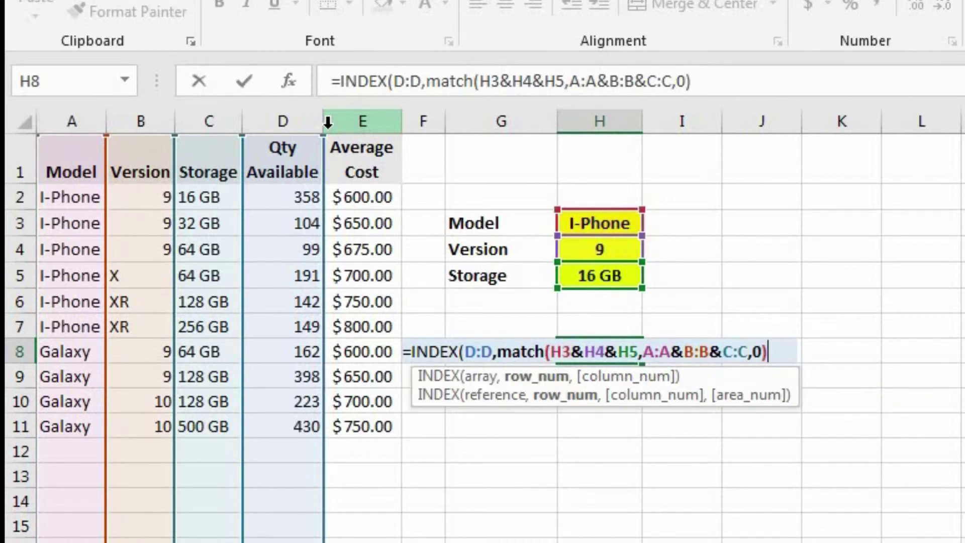
pyautogui.write(')')
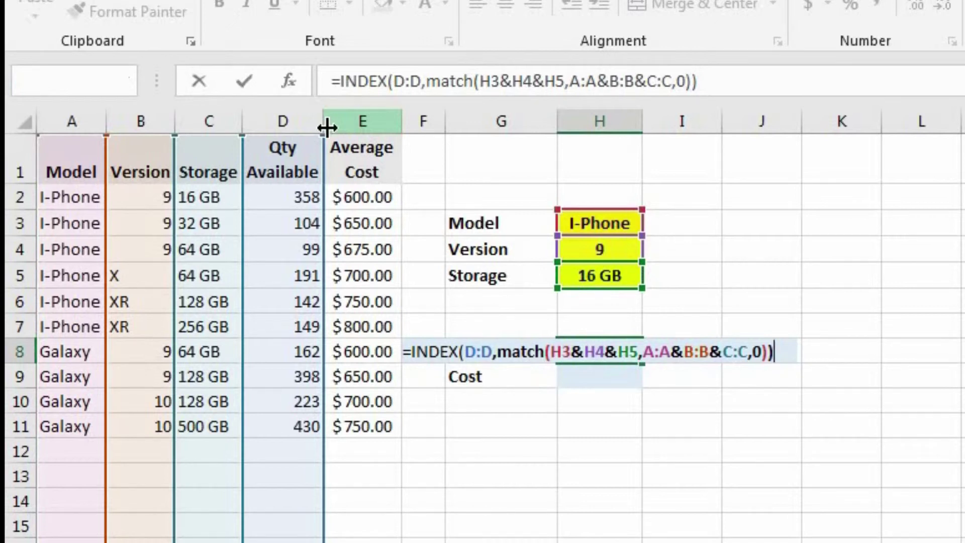
pyautogui.press('Return')
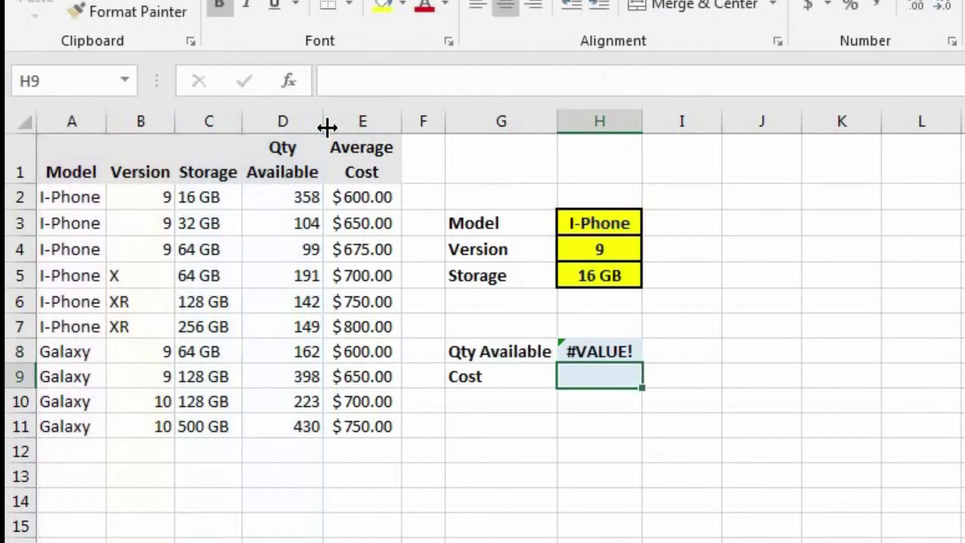
# Re-enter the H8 formula with Ctrl+Shift+Enter as an array formula, returning 358.
pyautogui.click(606, 347)
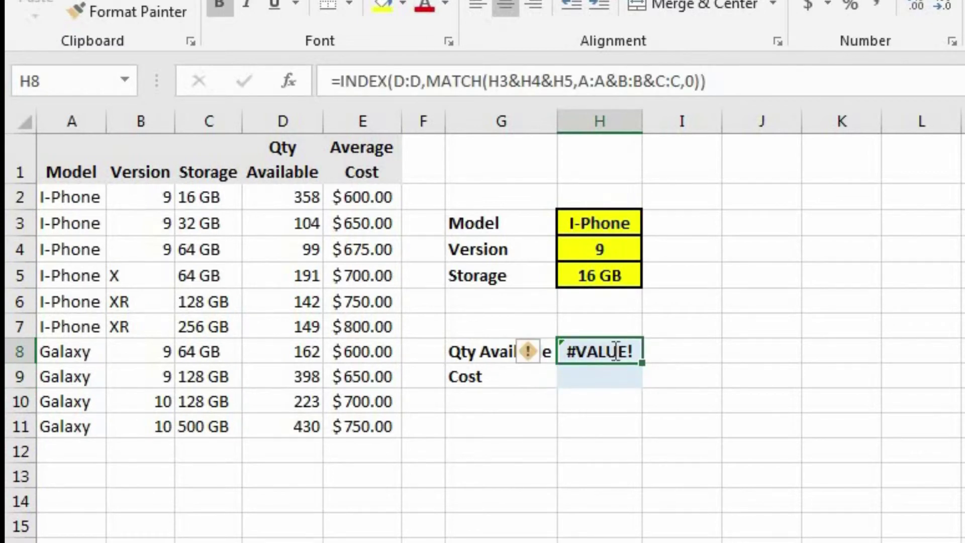
pyautogui.doubleClick(612, 351)
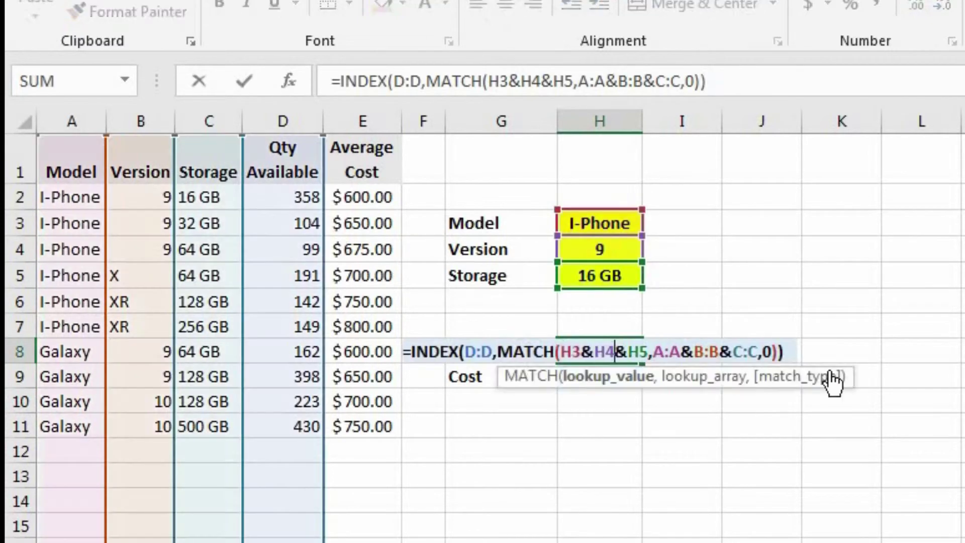
pyautogui.click(795, 351)
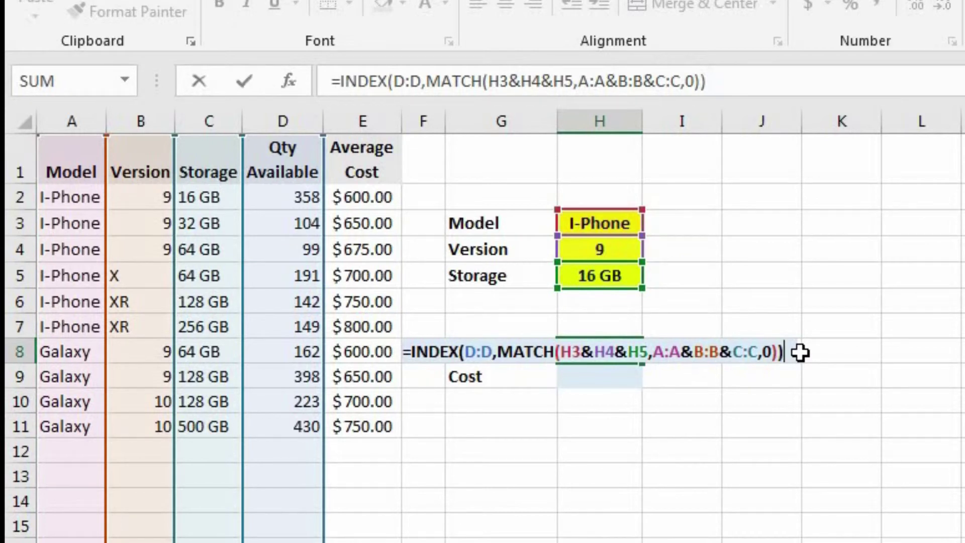
pyautogui.hotkey('ctrl', 'shift', 'Return')
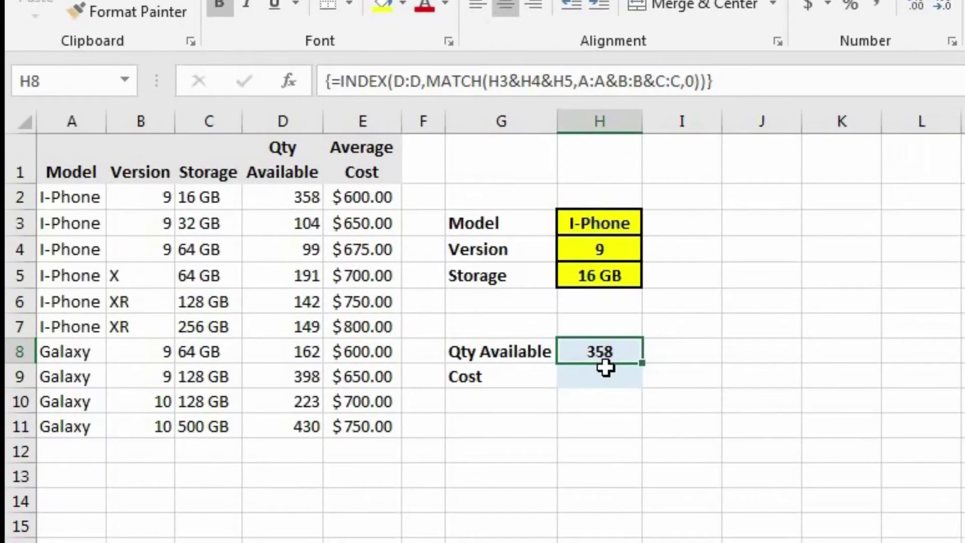
pyautogui.click(606, 367)
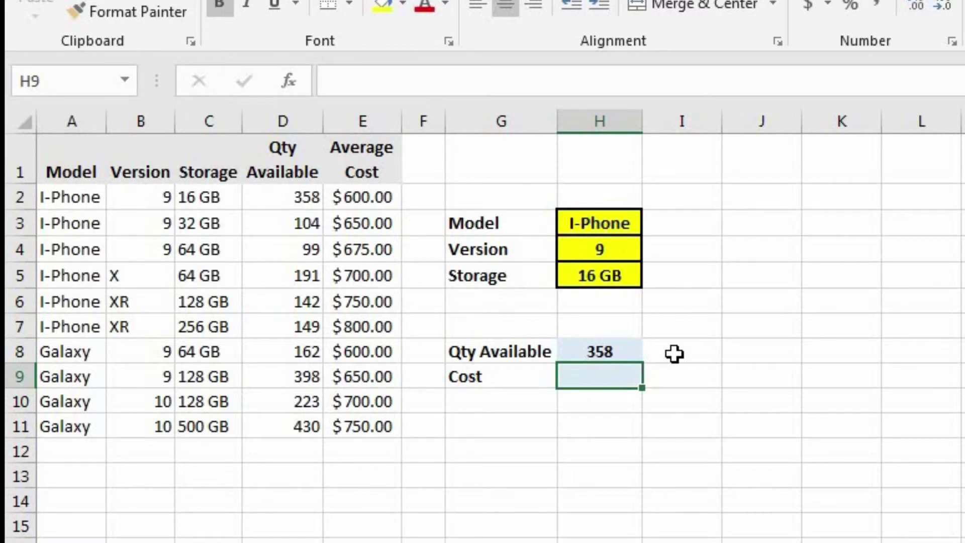
# Start the H9 Cost formula as =INDEX(E:E,MATCH(H3&H4&H5,.
pyautogui.write('=index(')
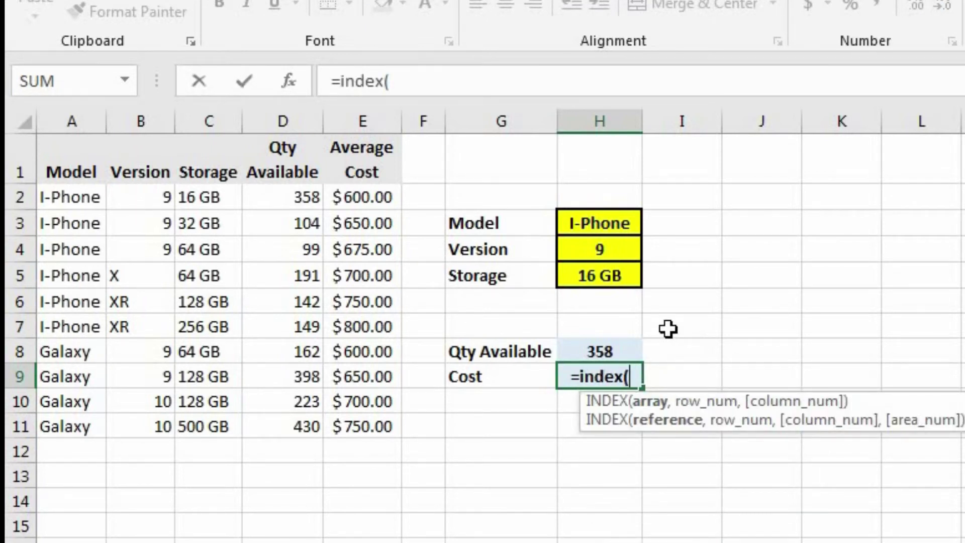
pyautogui.click(370, 122)
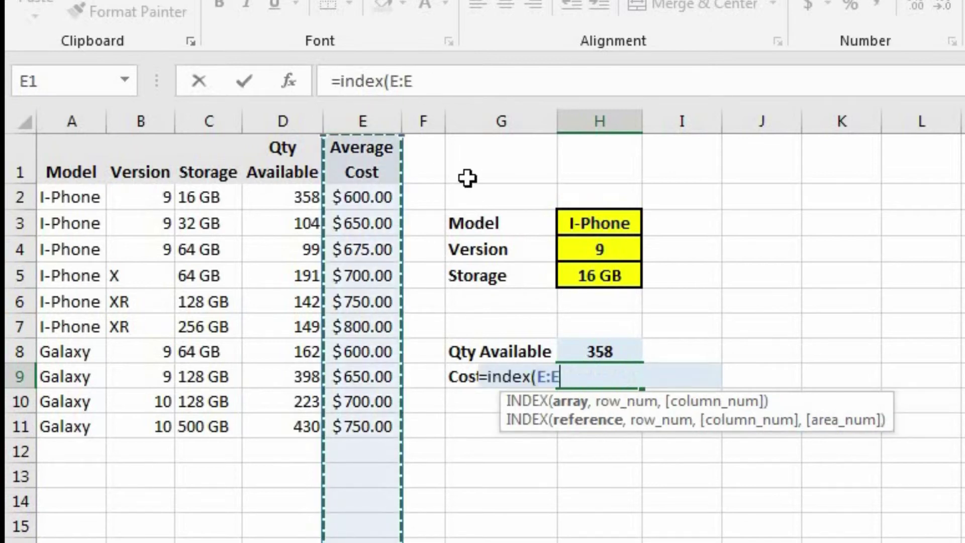
pyautogui.write(',')
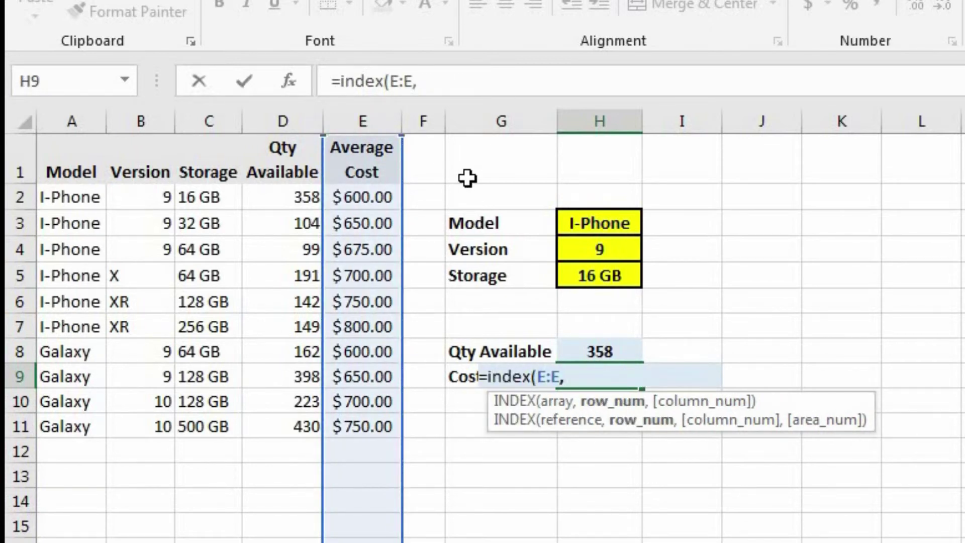
pyautogui.write('match(')
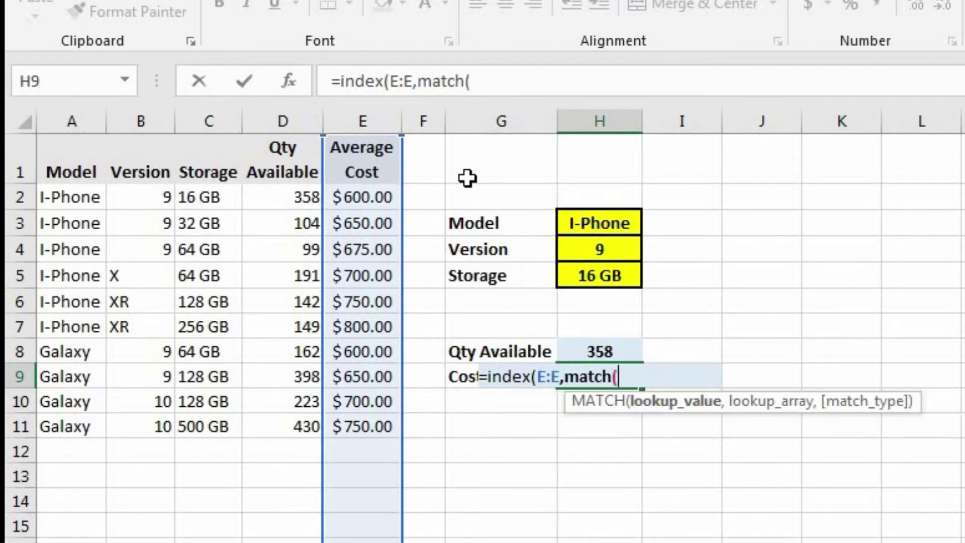
pyautogui.click(577, 222)
pyautogui.write('&')
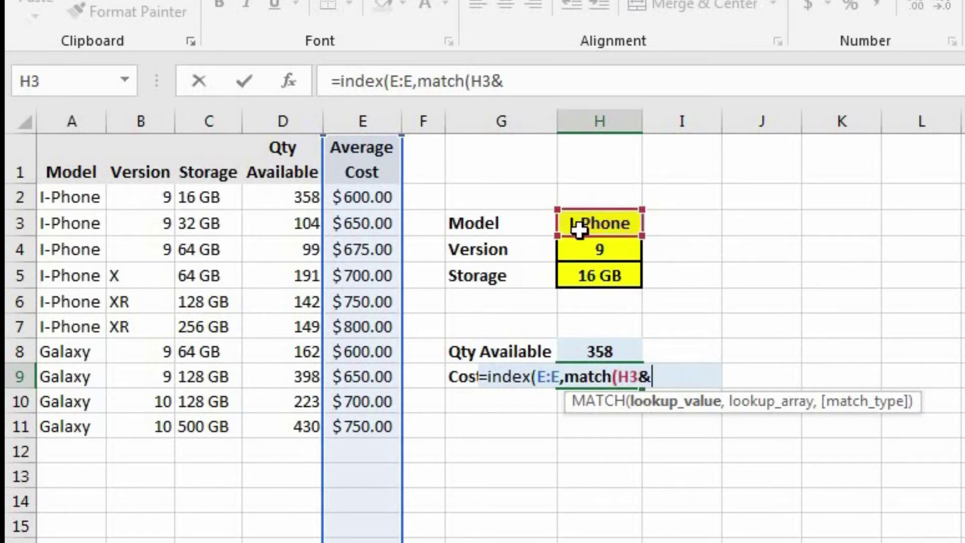
pyautogui.click(586, 248)
pyautogui.write('&')
pyautogui.click(625, 276)
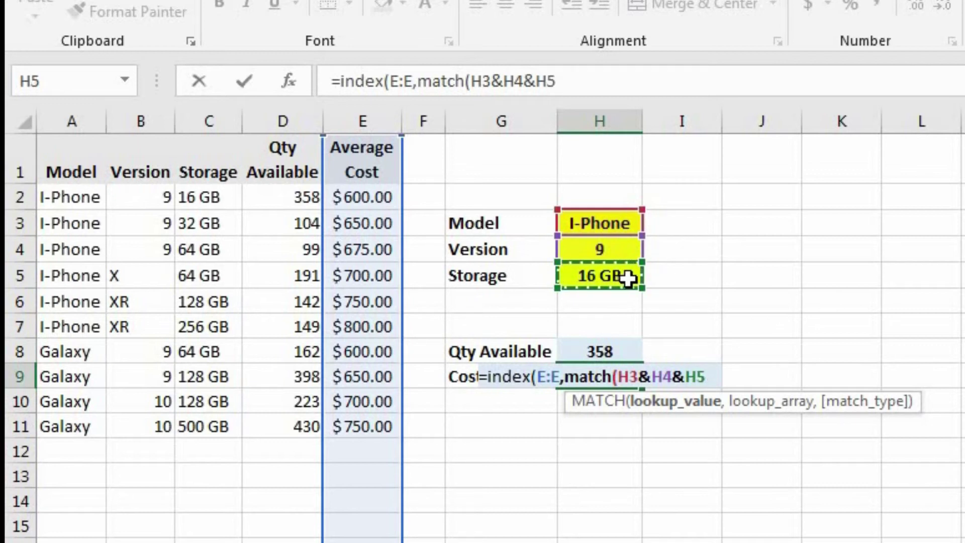
pyautogui.write(',')
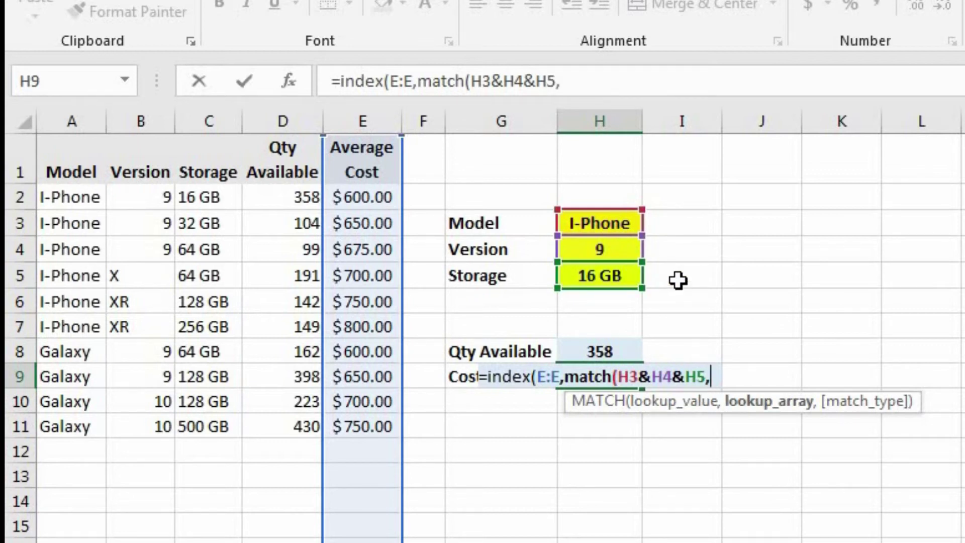
# Finish with A:A&B:B&C:C,0 and array-enter it, returning $600.00.
pyautogui.click(74, 120)
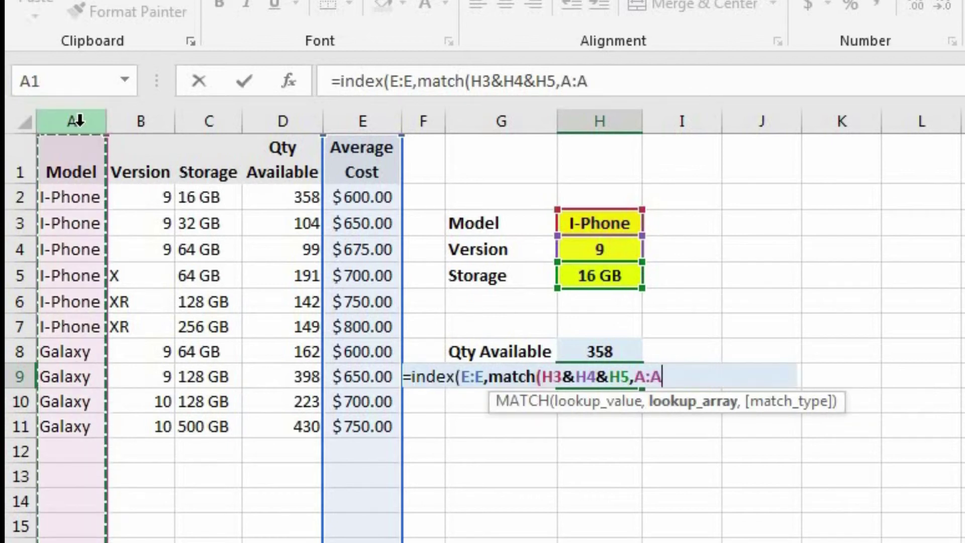
pyautogui.write('&')
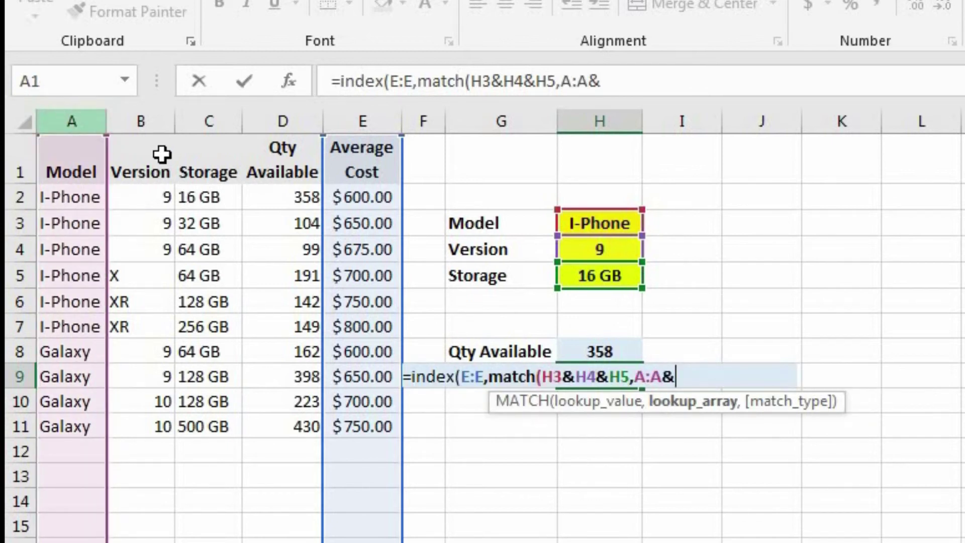
pyautogui.click(141, 122)
pyautogui.write('&')
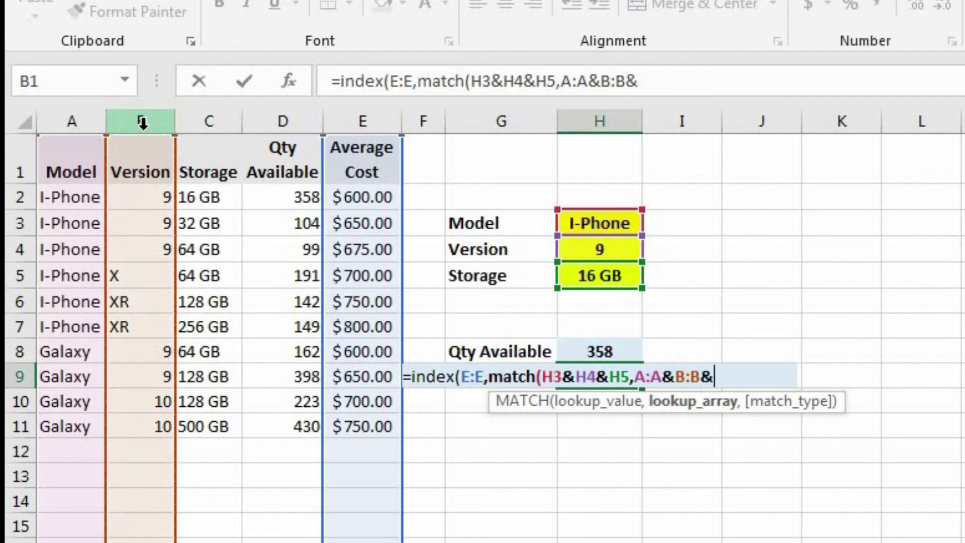
pyautogui.click(209, 121)
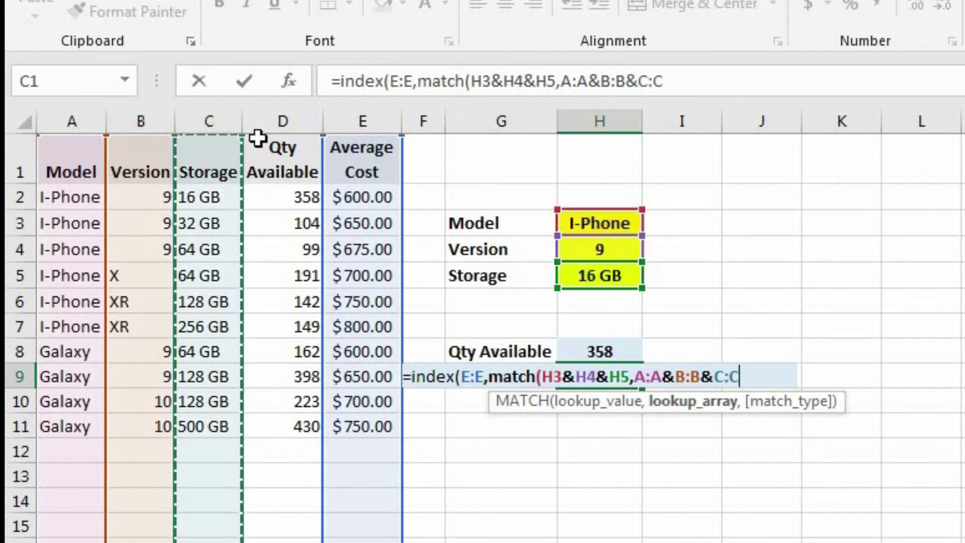
pyautogui.write(',')
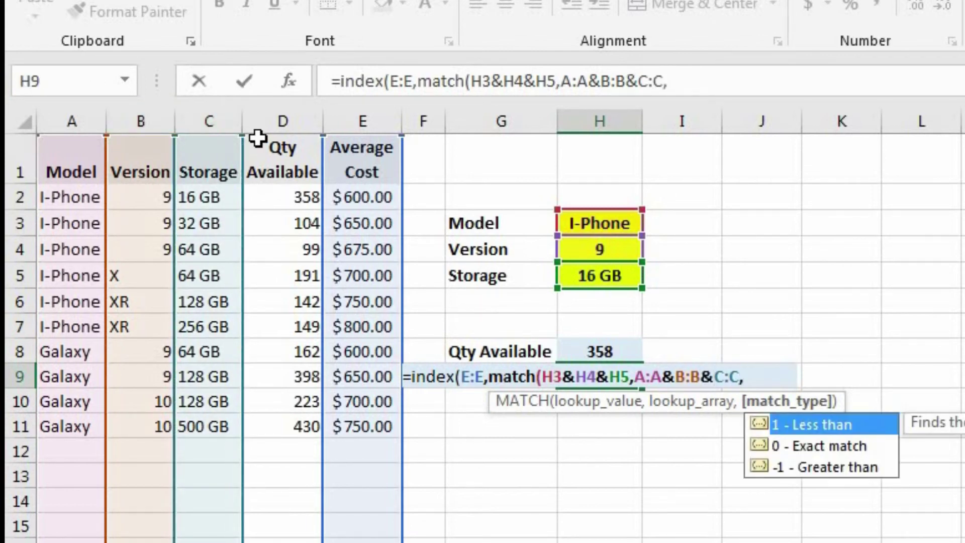
pyautogui.write('0)')
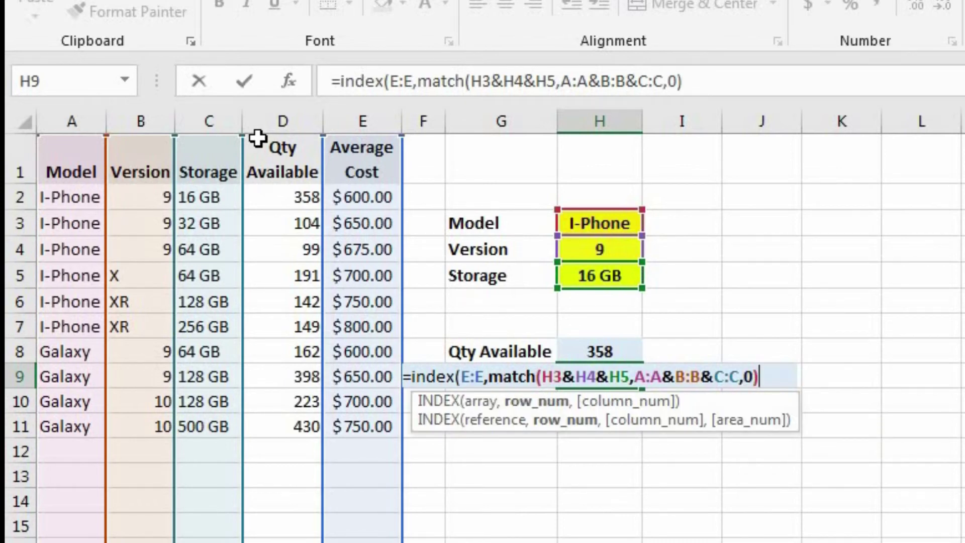
pyautogui.write(')')
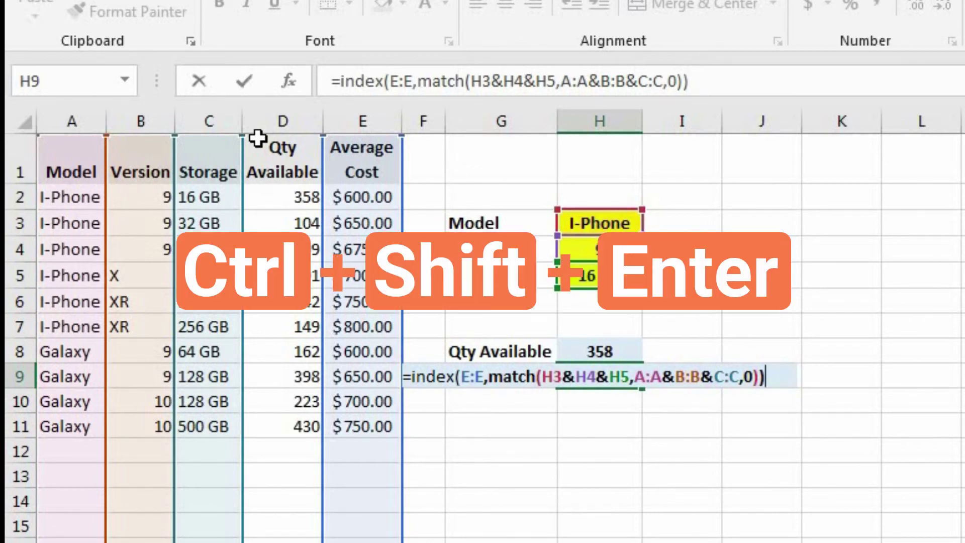
pyautogui.hotkey('ctrl', 'shift', 'Return')
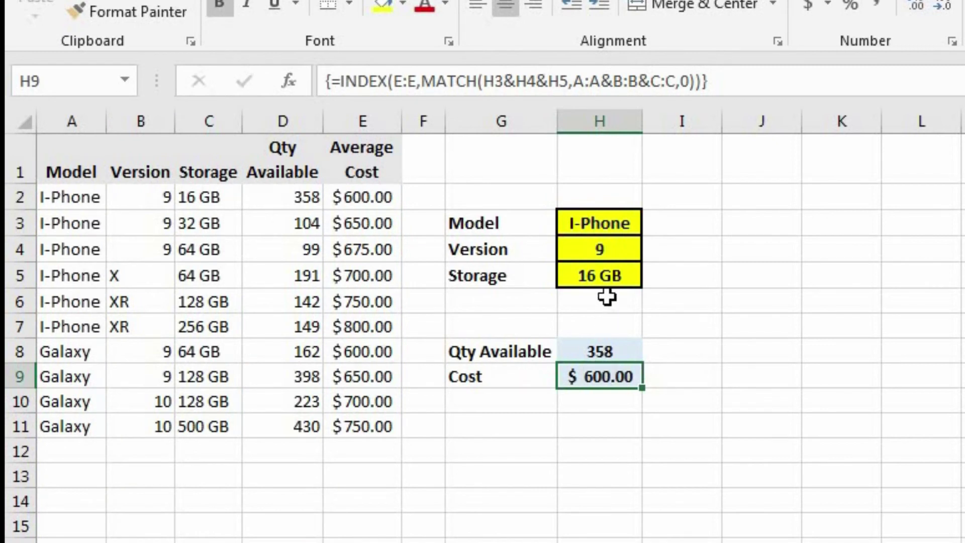
# Review the Storage input, the Cost array formula and the I-Phone 9 16 GB row.
pyautogui.click(613, 274)
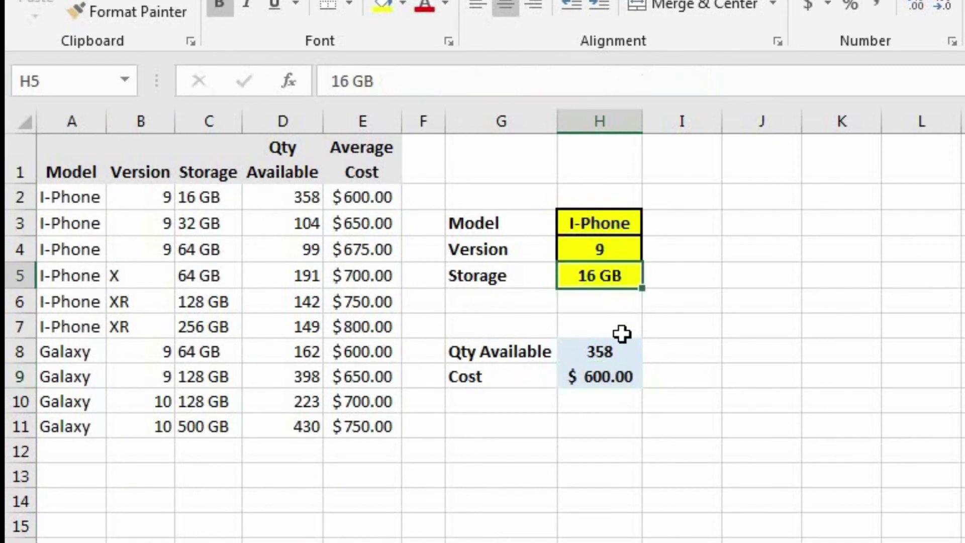
pyautogui.click(619, 368)
pyautogui.moveTo(382, 197); pyautogui.dragTo(92, 203)
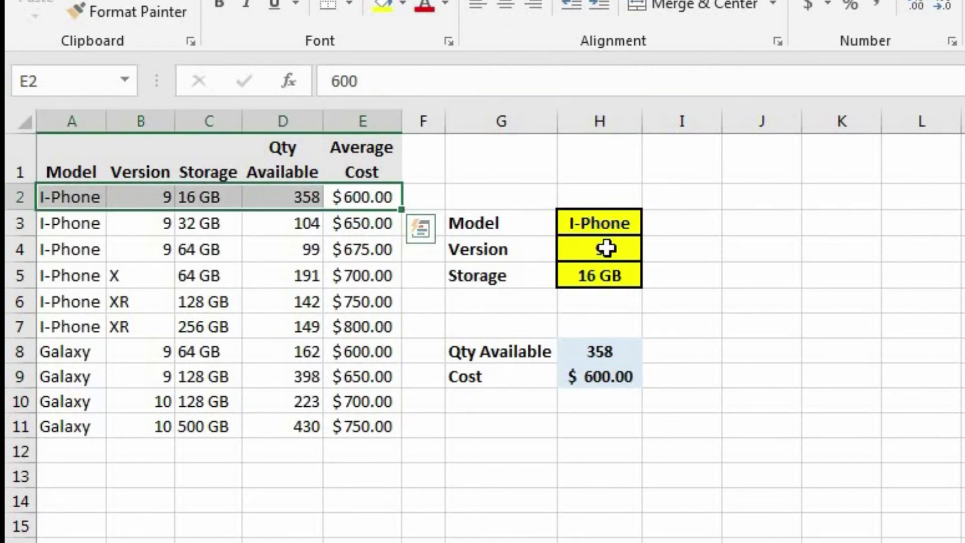
# Change Model to Galaxy and Storage to 128 GB; results show 398 and $650.00, matching row 9.
pyautogui.click(595, 224)
pyautogui.write('Gla')
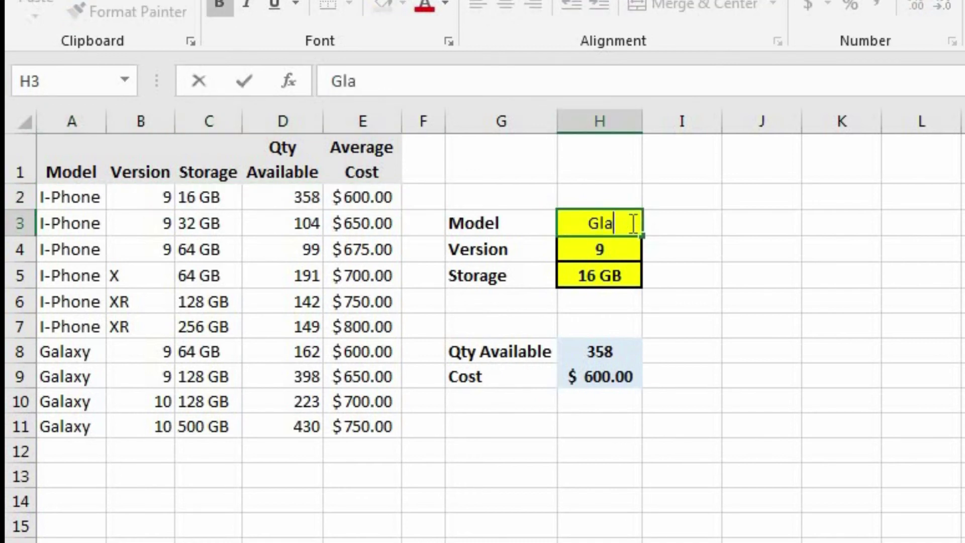
pyautogui.press('BackSpace')
pyautogui.press('BackSpace')
pyautogui.write('alaz')
pyautogui.write('y')
pyautogui.press('Return')
pyautogui.press('Return')
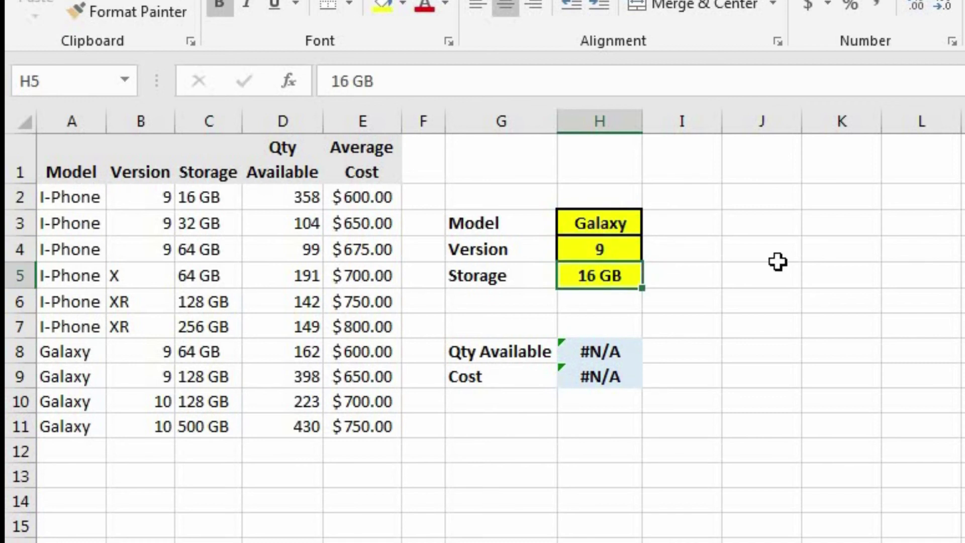
pyautogui.write('128 GB')
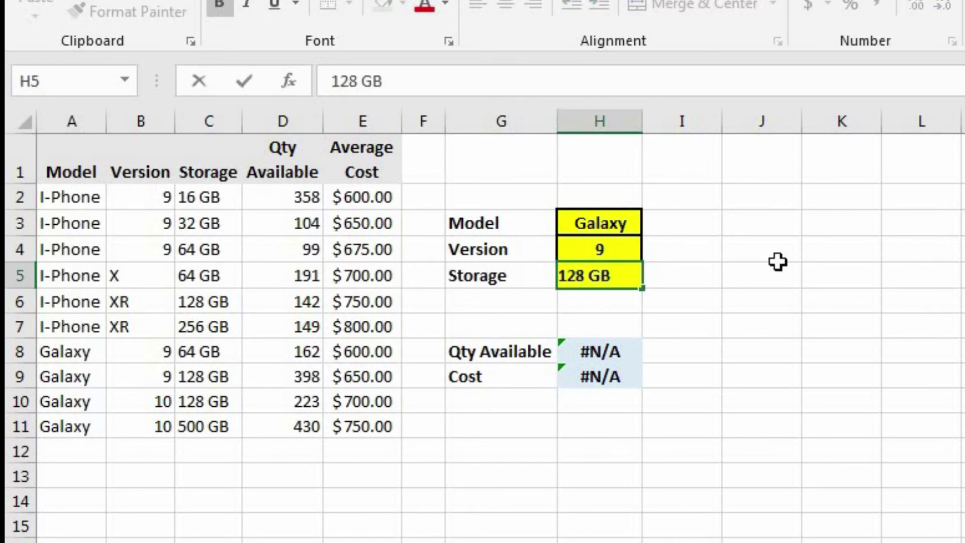
pyautogui.press('Return')
pyautogui.moveTo(625, 350); pyautogui.dragTo(623, 378)
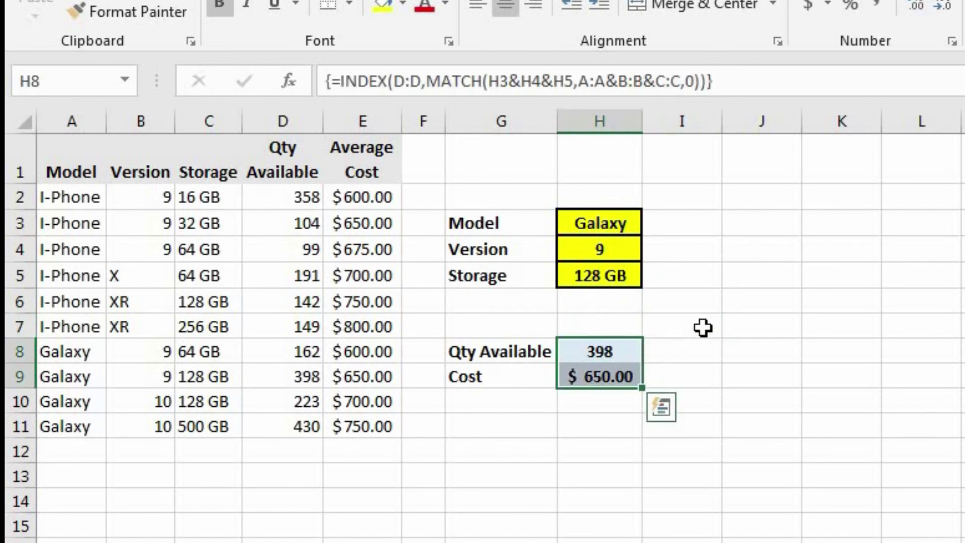
pyautogui.moveTo(63, 376); pyautogui.dragTo(327, 380)
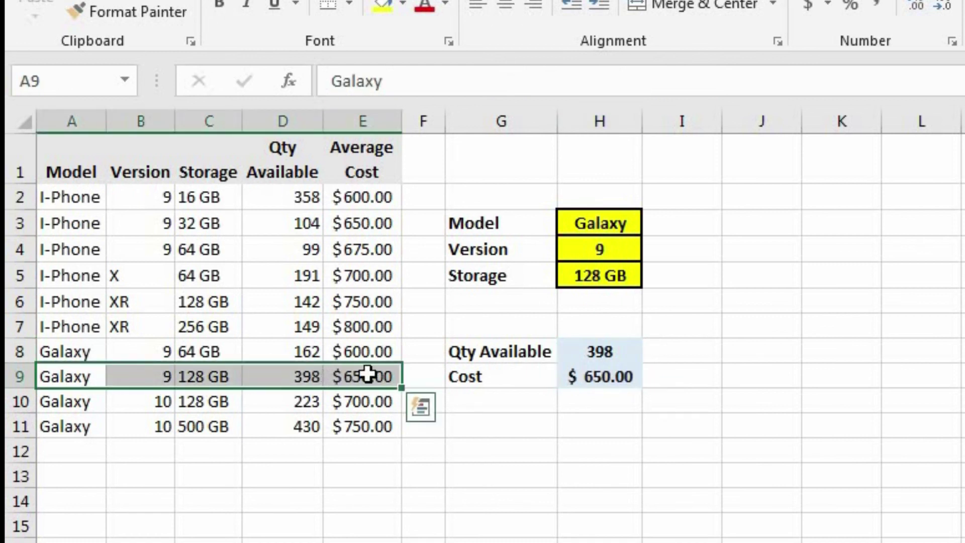